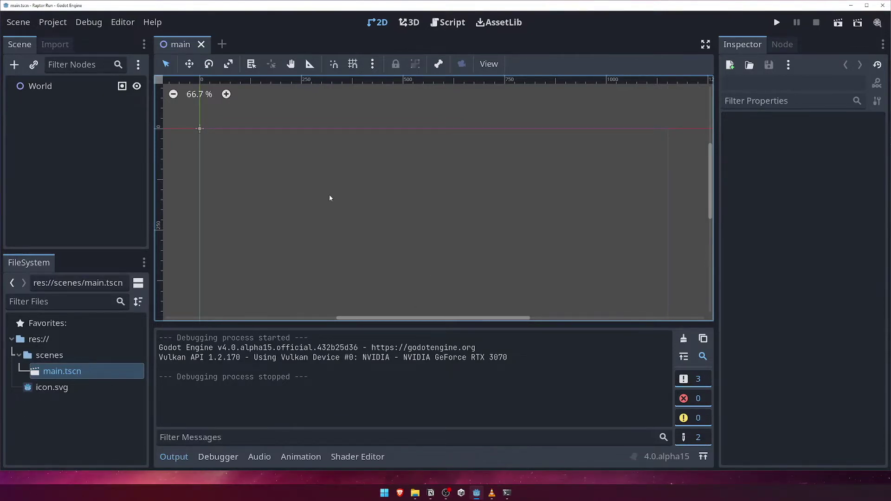
# Step: Bring up the Project Settings window for the Raptor Run project
pyautogui.click(59, 24)
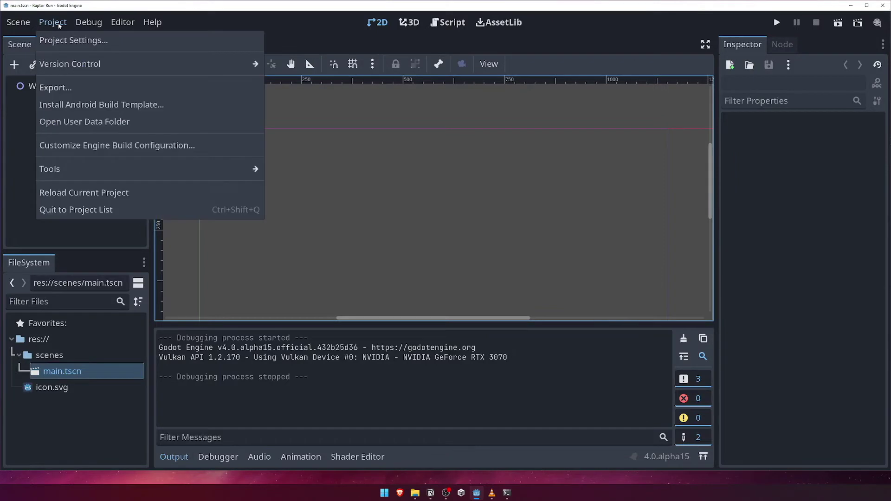
pyautogui.click(86, 41)
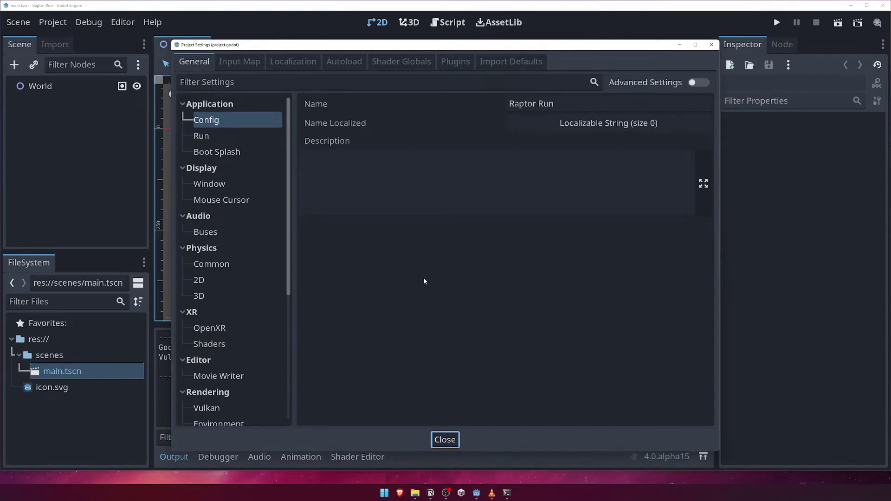
# Step: Set the window viewport to 1920×1080 with stretch mode viewport, then close Project Settings
pyautogui.click(225, 185)
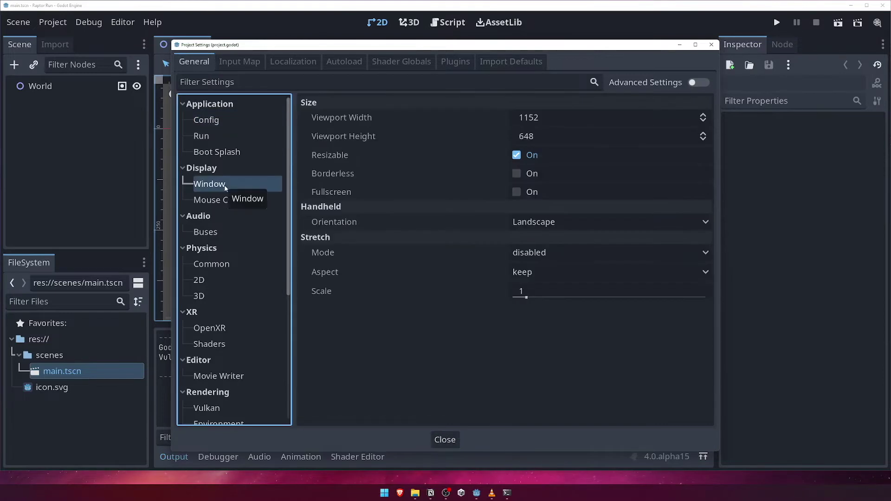
pyautogui.click(545, 118)
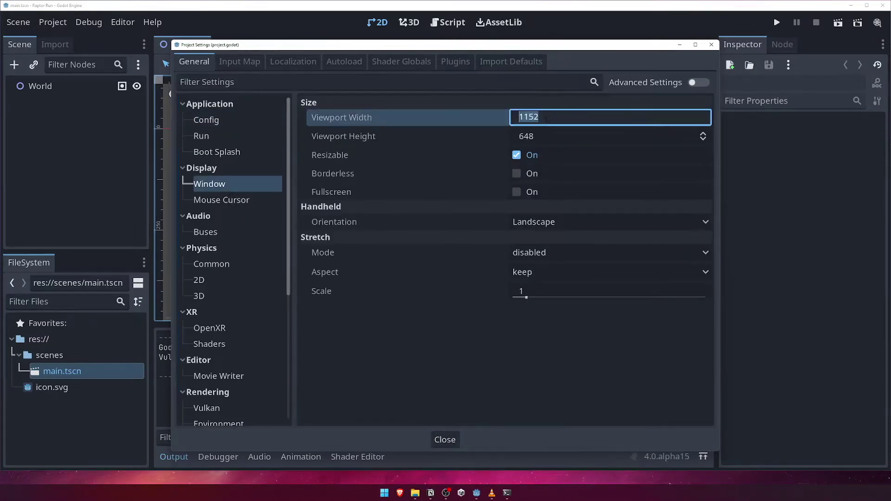
pyautogui.write('1920')
pyautogui.press('Return')
pyautogui.click(533, 136)
pyautogui.write('1080')
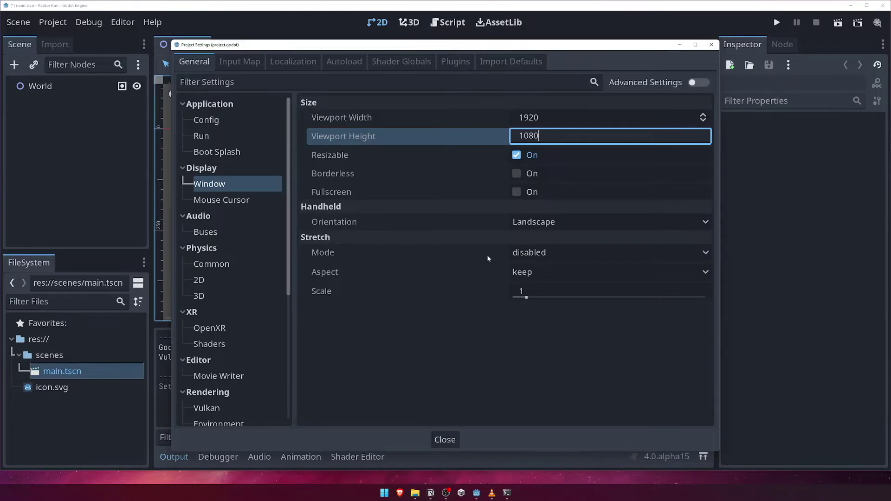
pyautogui.press('Return')
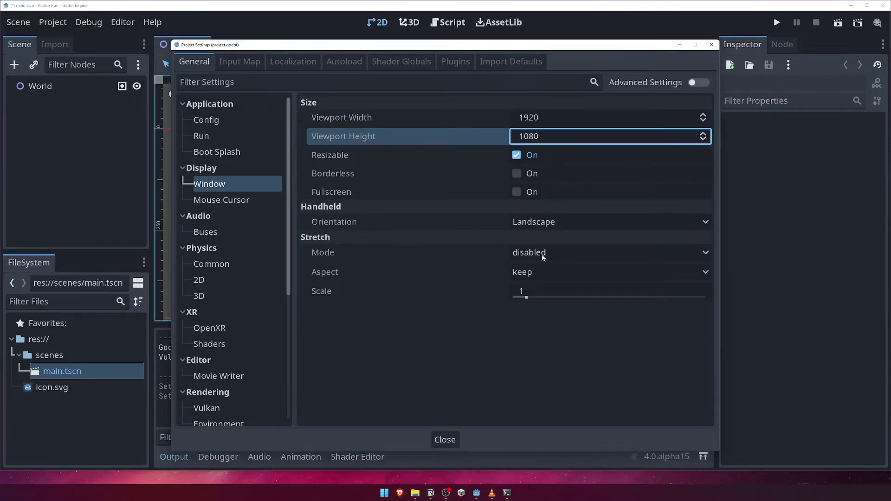
pyautogui.click(544, 256)
pyautogui.click(544, 306)
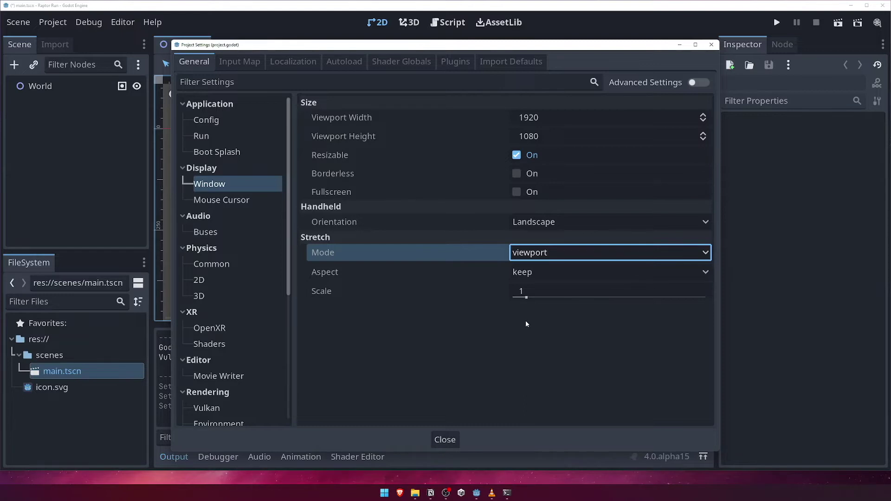
pyautogui.click(444, 441)
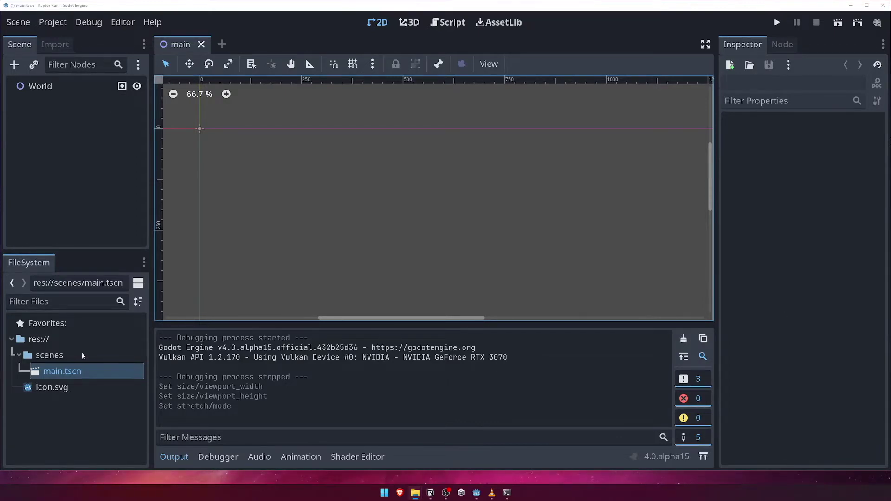
# Step: Copy the assets folder into the project folder via the file manager so Godot imports it
pyautogui.rightClick(60, 343)
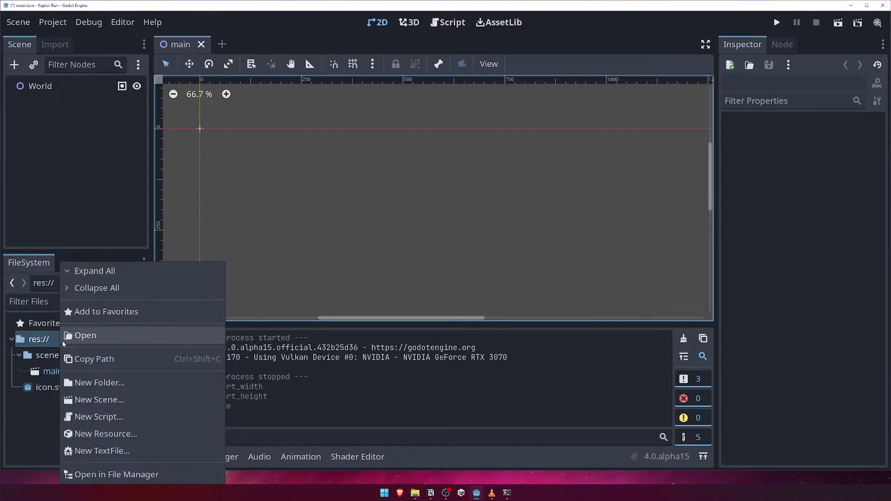
pyautogui.click(121, 470)
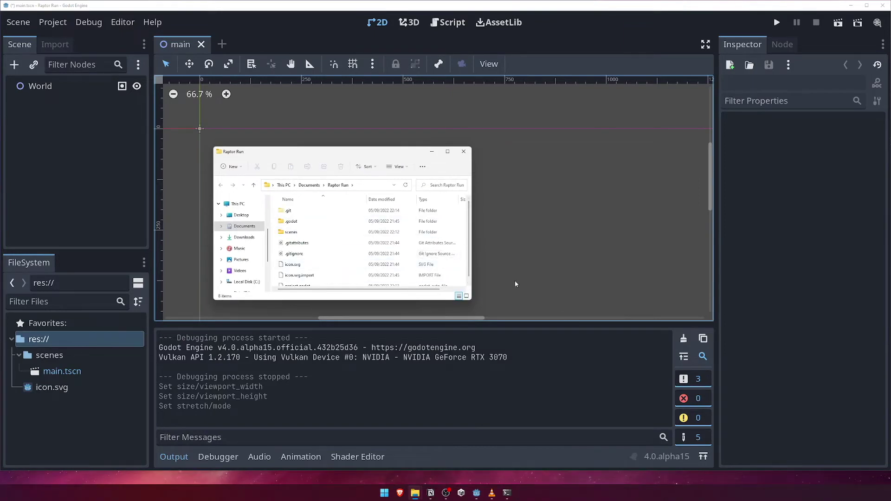
pyautogui.moveTo(890, 204); pyautogui.dragTo(575, 155)
pyautogui.moveTo(575, 209); pyautogui.dragTo(404, 274)
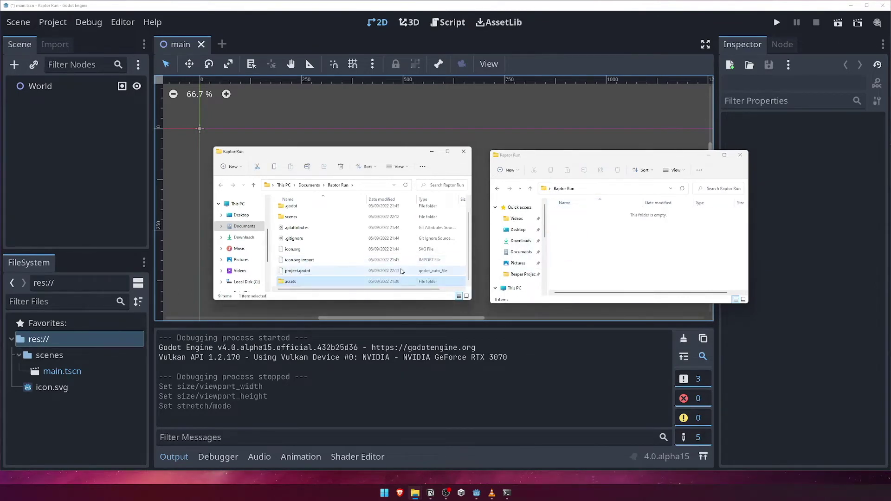
pyautogui.click(387, 137)
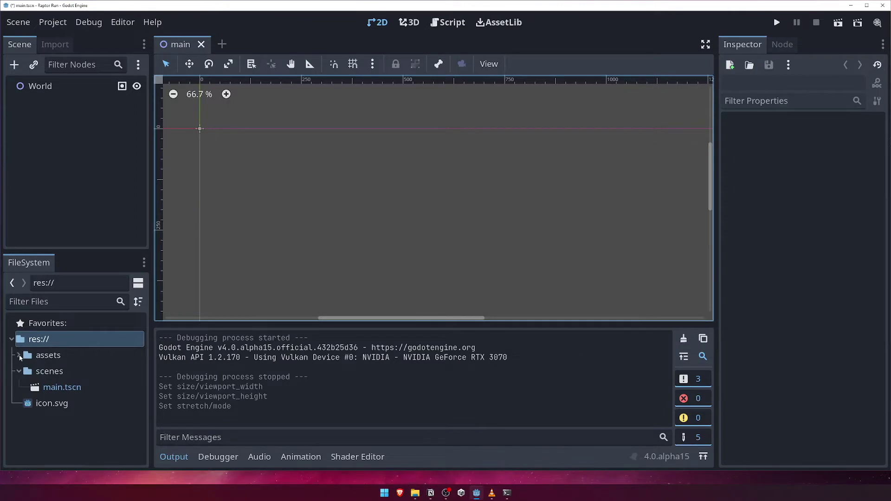
# Step: Collapse the Output panel and add a Camera2D child node under World
pyautogui.click(74, 356)
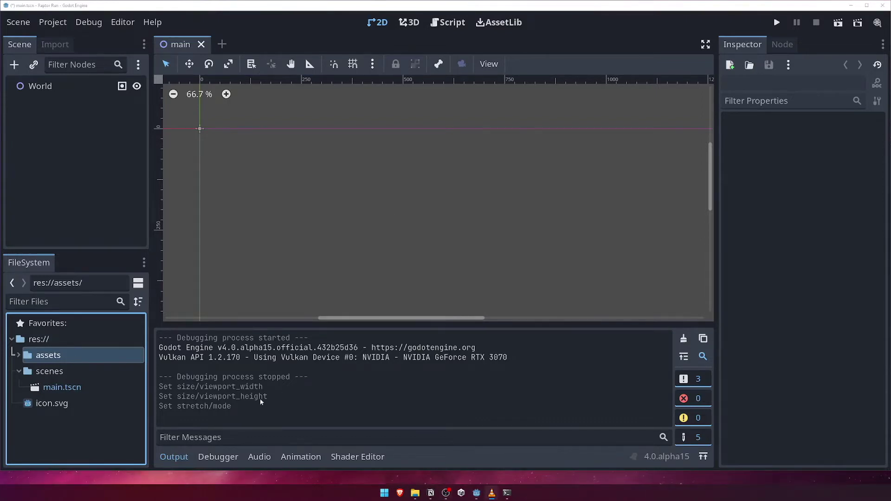
pyautogui.click(174, 456)
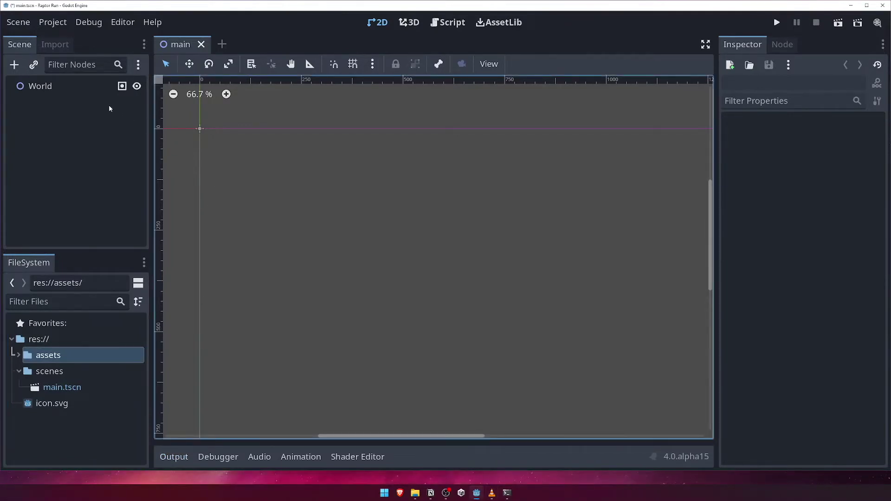
pyautogui.rightClick(73, 87)
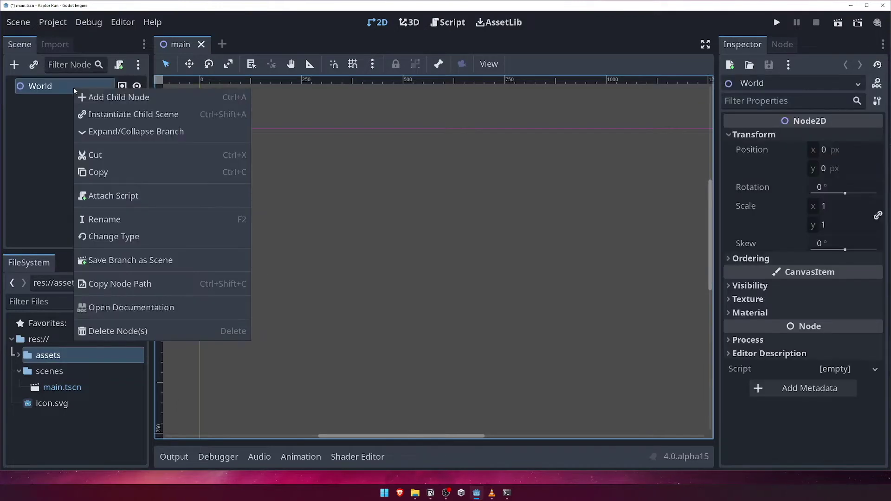
pyautogui.click(137, 98)
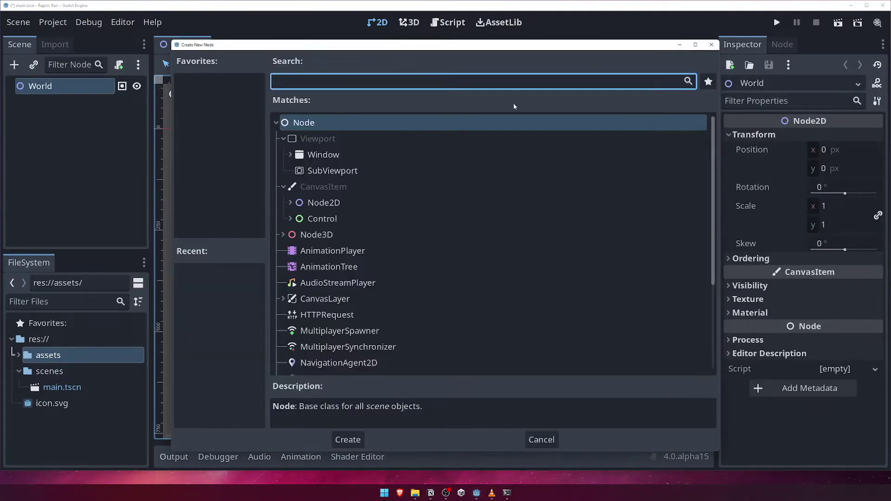
pyautogui.click(291, 203)
pyautogui.click(339, 333)
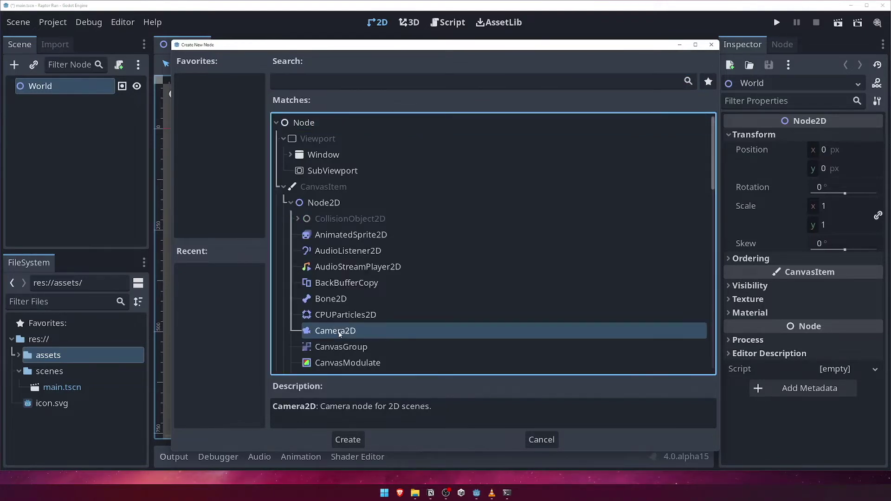
pyautogui.click(347, 441)
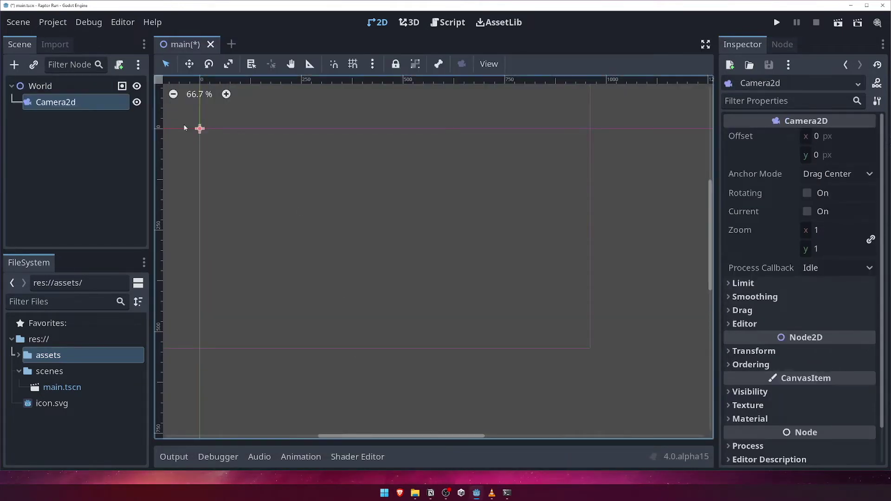
# Step: Make Camera2d the current camera with a zoom of 1.5 on both axes
pyautogui.click(74, 104)
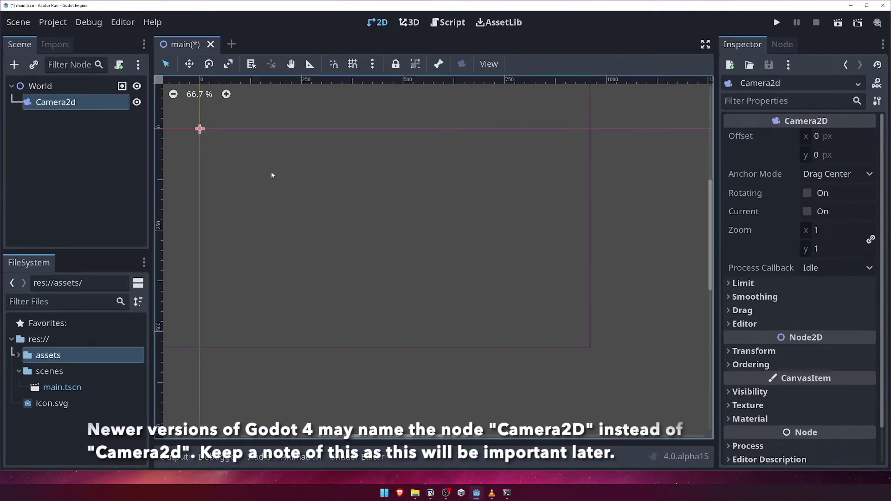
pyautogui.scroll(-3, 289, 171)
pyautogui.scroll(-2, 388, 216)
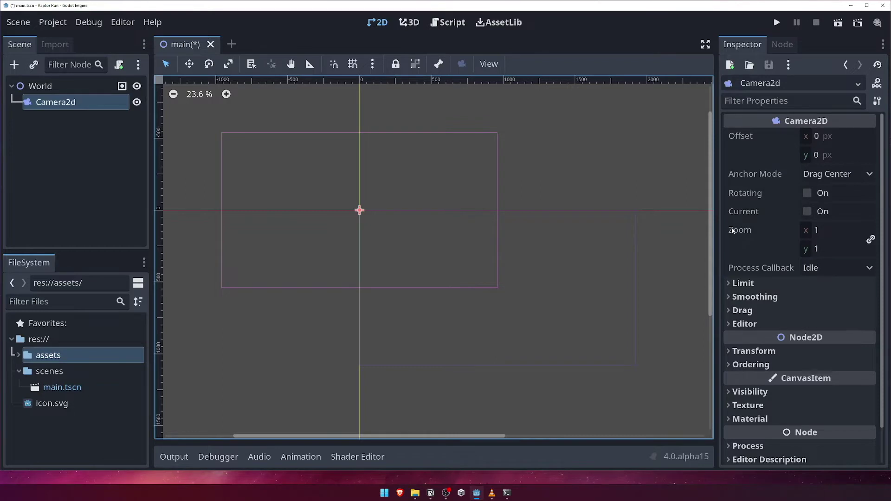
pyautogui.click(807, 212)
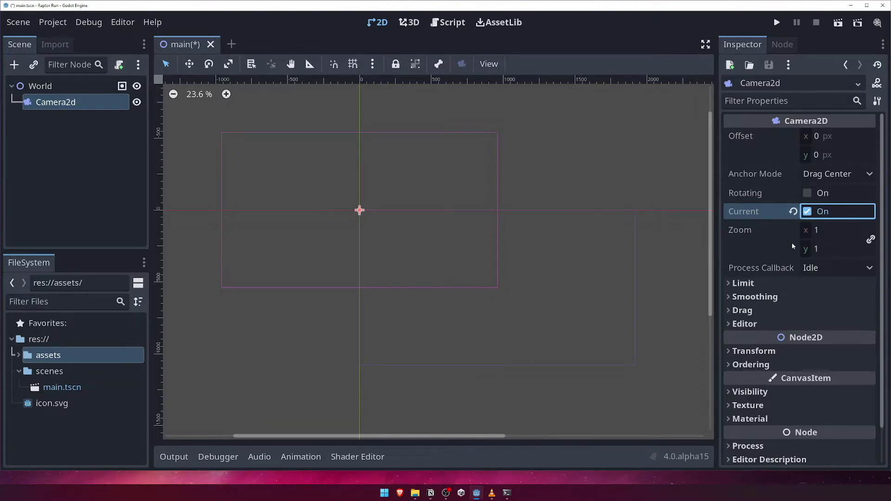
pyautogui.click(817, 230)
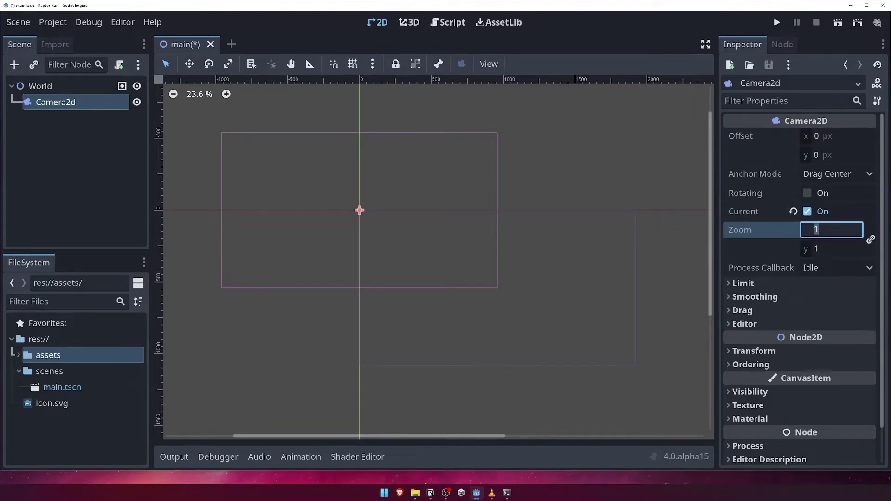
pyautogui.write('1.5')
pyautogui.press('Return')
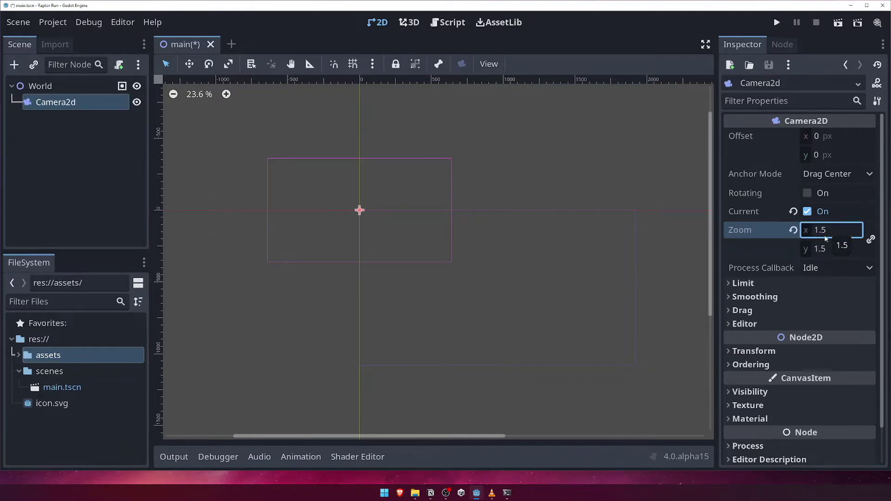
pyautogui.click(663, 248)
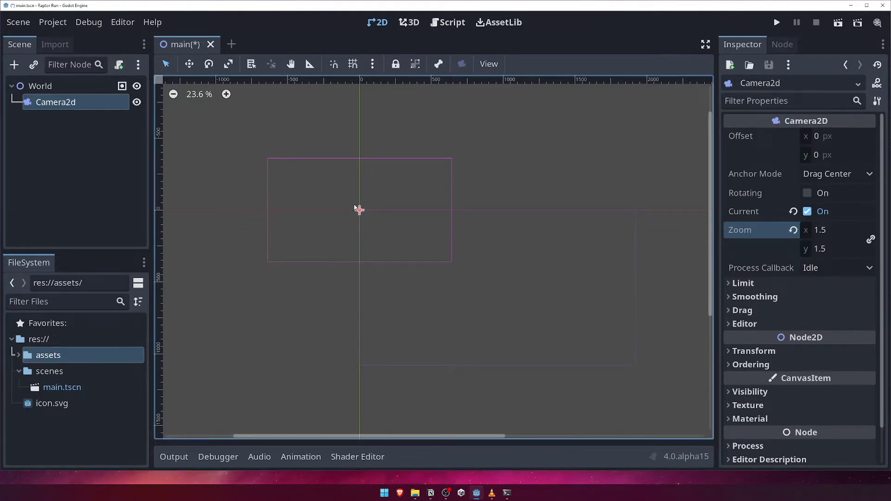
# Step: Centre the camera frame in the canvas and save main.tscn
pyautogui.scroll(-2, 356, 207)
pyautogui.scroll(3, 355, 207)
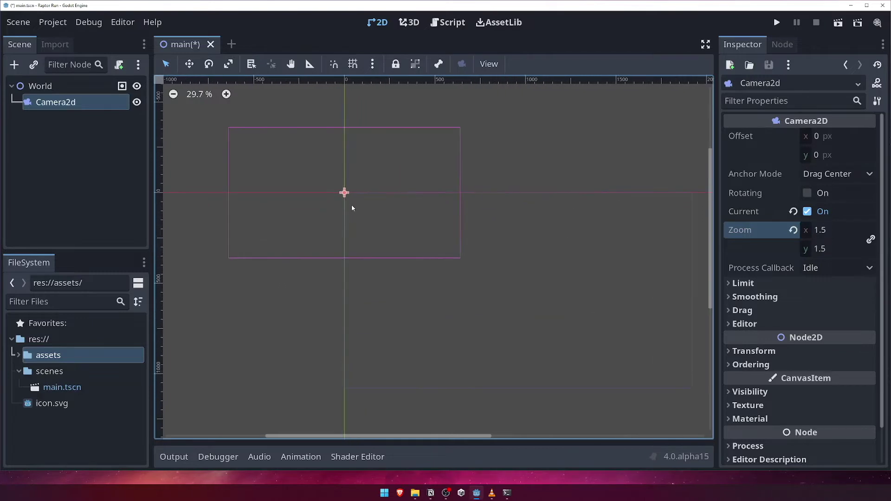
pyautogui.scroll(1, 352, 208)
pyautogui.moveTo(352, 207); pyautogui.dragTo(375, 218, button='middle')
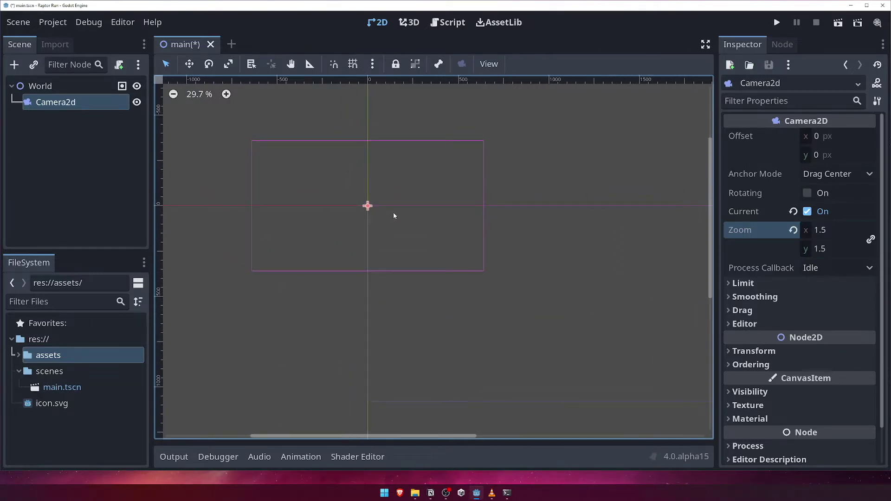
pyautogui.hotkey('ctrl', 's')
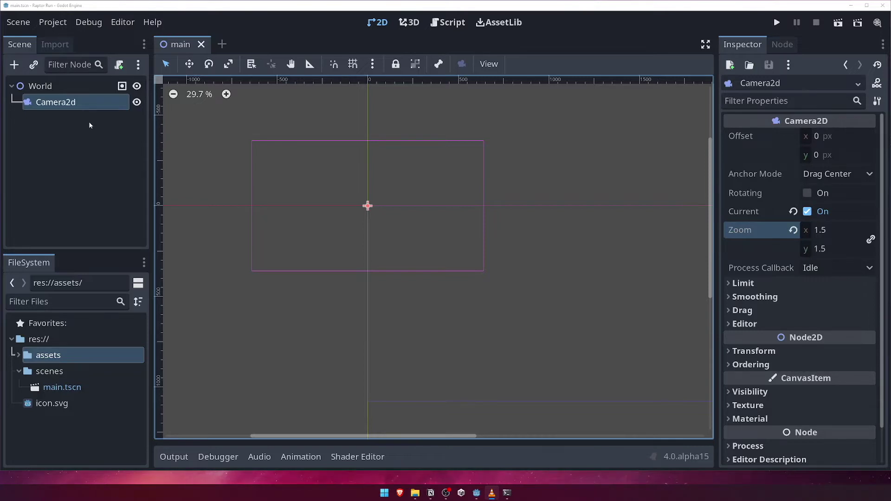
# Step: Add a Sprite2D child under Camera2d, found by searching 'sprite'
pyautogui.rightClick(83, 107)
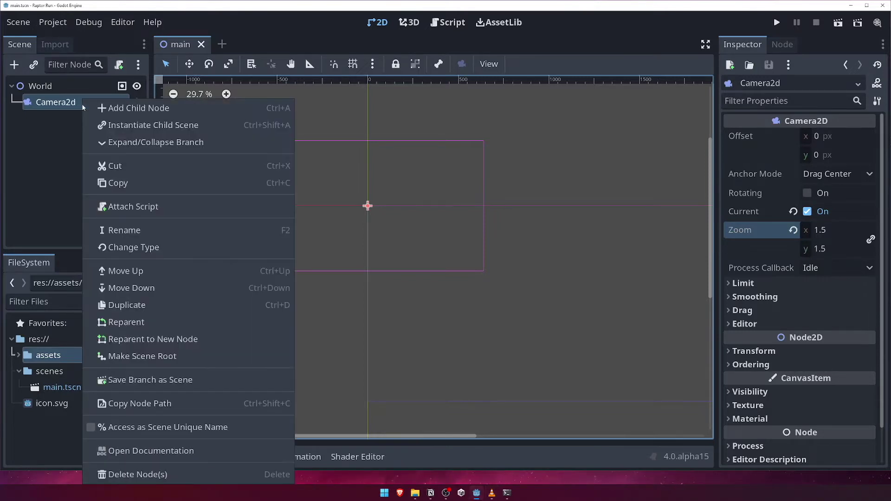
pyautogui.click(137, 109)
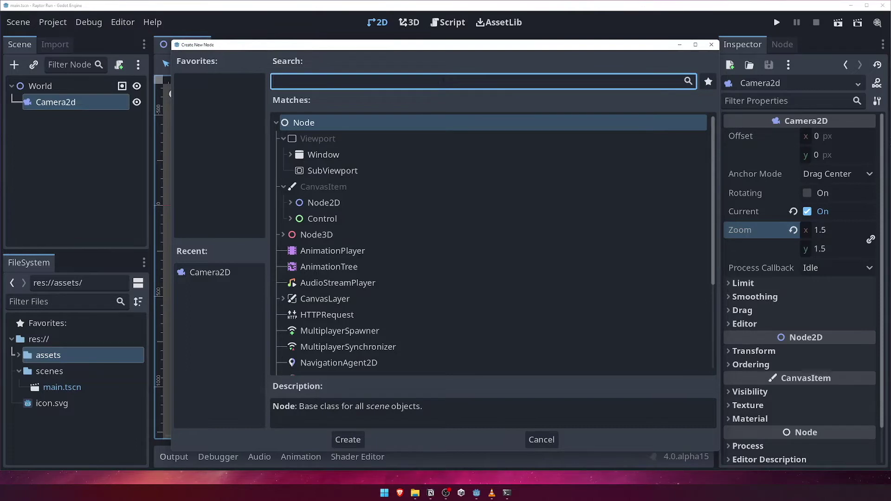
pyautogui.write('sprite')
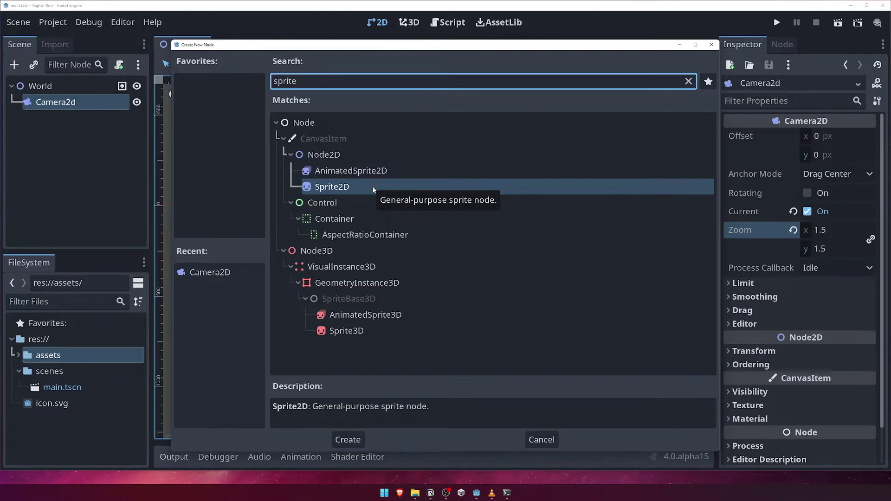
pyautogui.press('Tab')
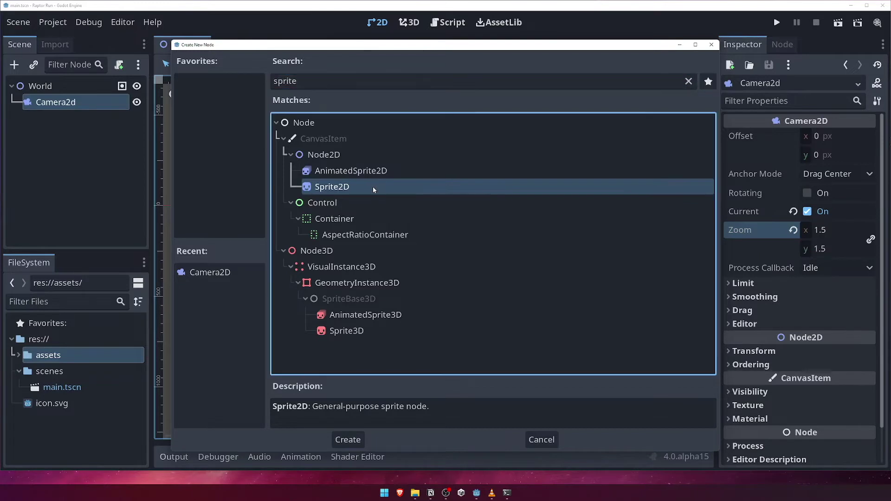
pyautogui.click(347, 440)
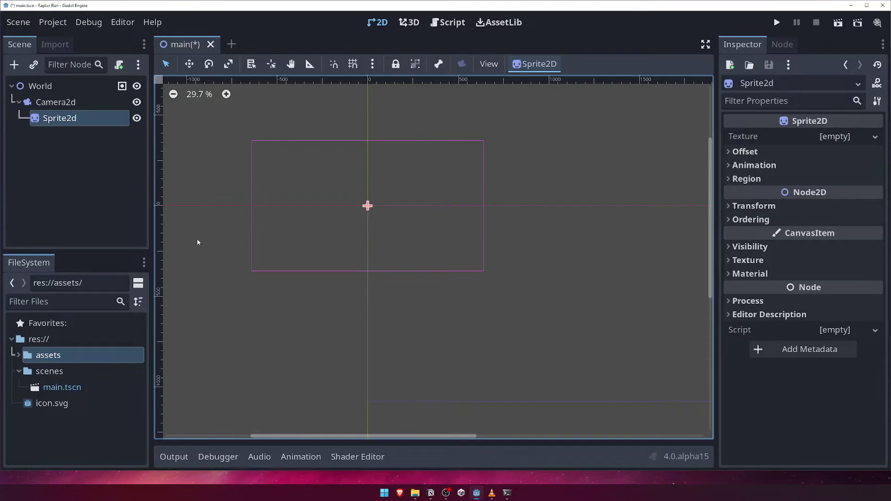
# Step: Rename the Sprite2d node under Camera2d to Background
pyautogui.rightClick(96, 122)
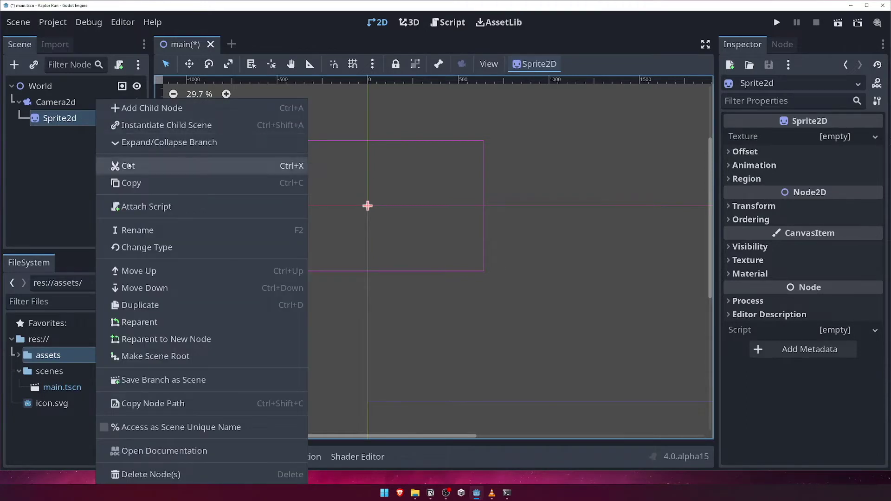
pyautogui.click(157, 227)
pyautogui.write('Ba')
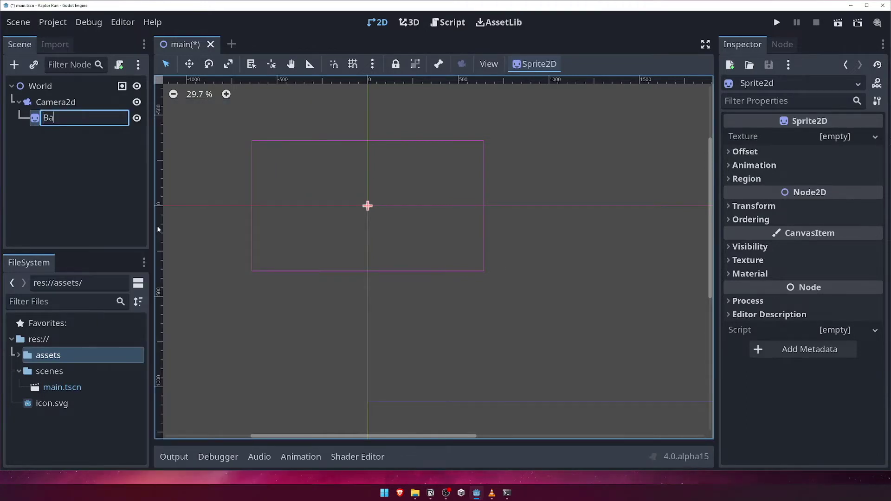
pyautogui.write('ckground')
pyautogui.press('Return')
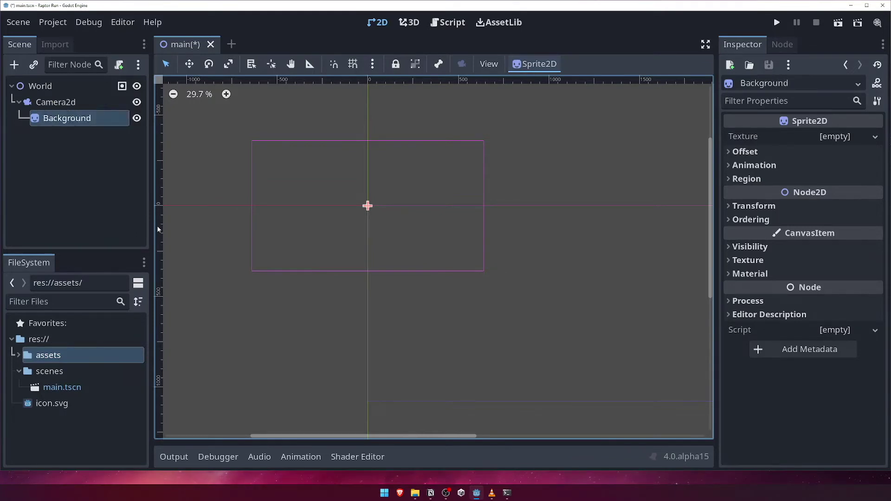
pyautogui.click(65, 120)
pyautogui.click(65, 120)
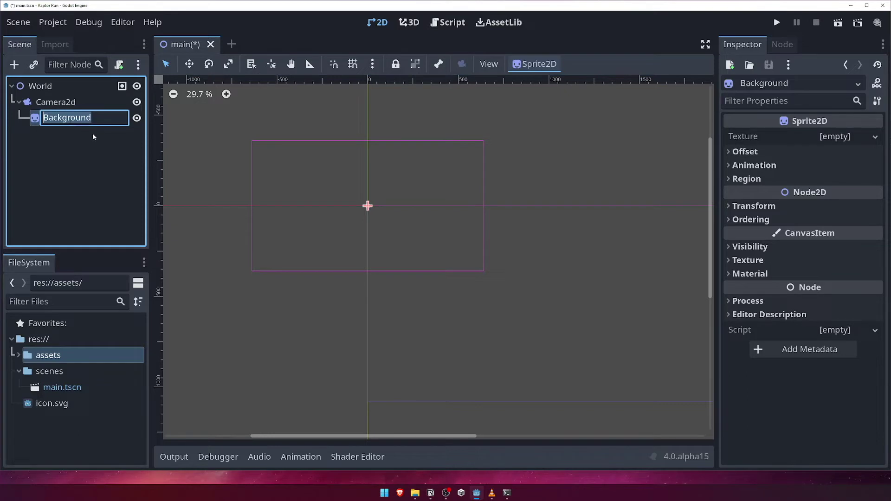
pyautogui.press('Escape')
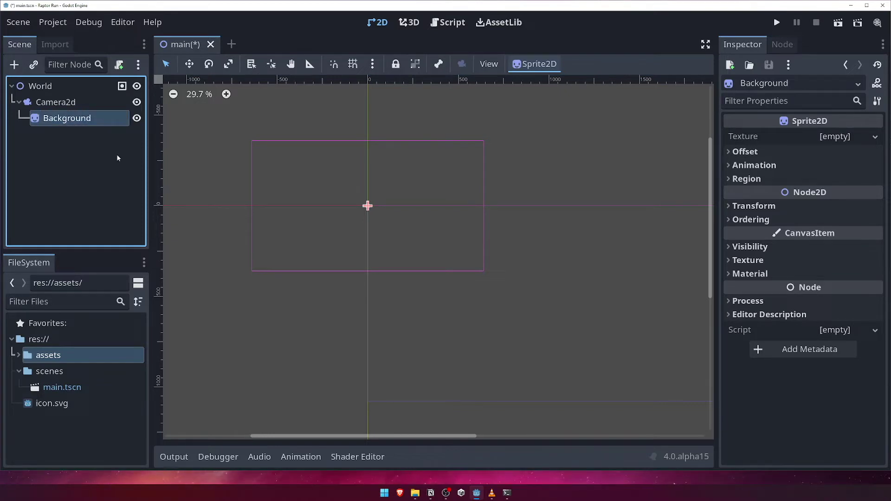
# Step: Assign background_static.png from assets/sprites/Background as the Background sprite's texture
pyautogui.click(76, 120)
pyautogui.press('Escape')
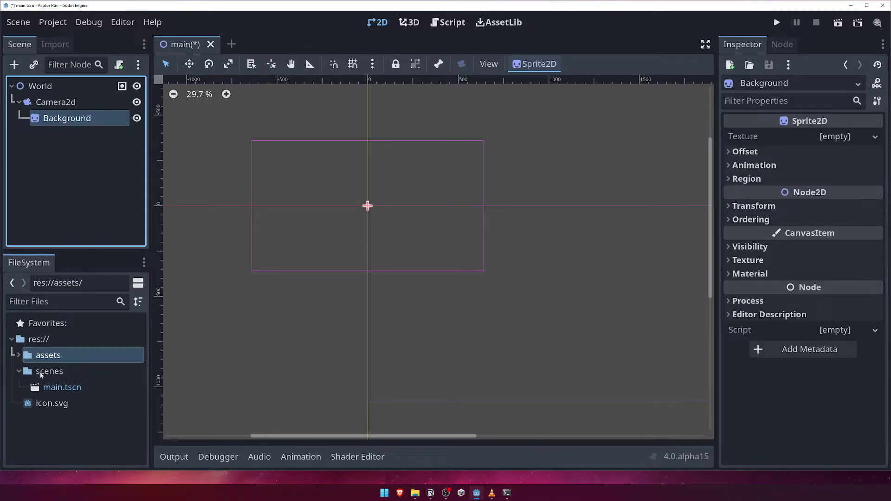
pyautogui.click(19, 356)
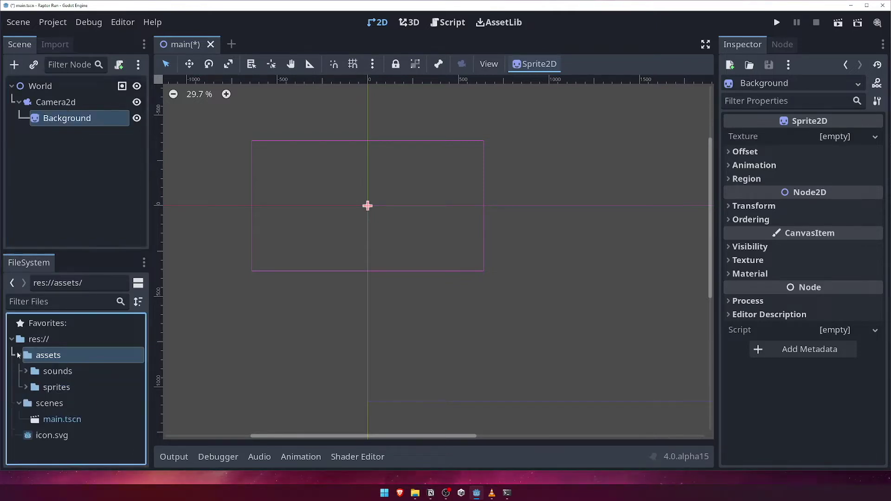
pyautogui.click(27, 388)
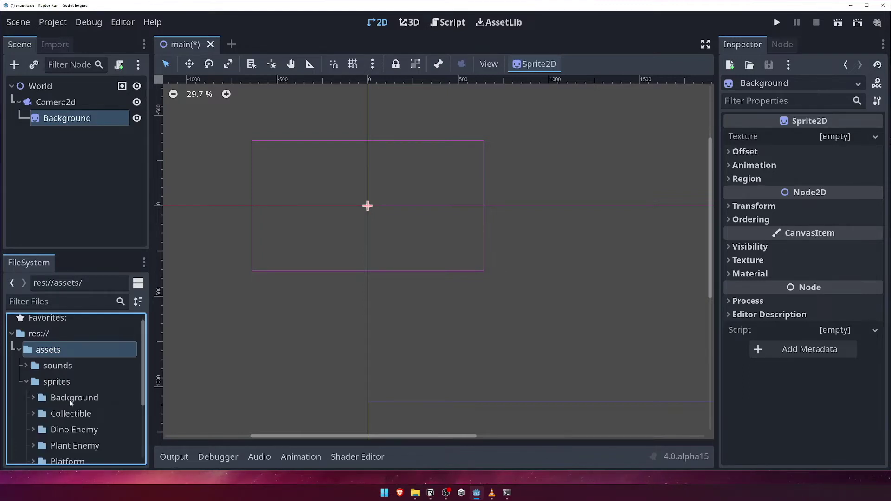
pyautogui.click(33, 398)
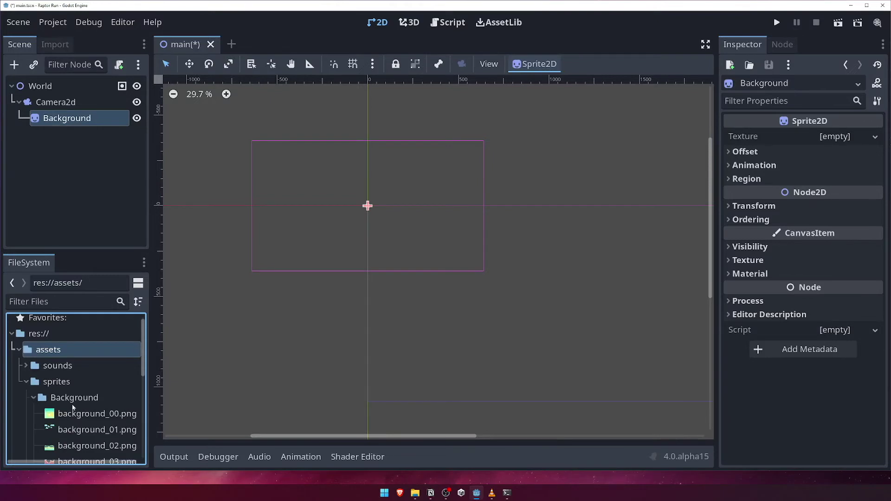
pyautogui.scroll(-3, 88, 409)
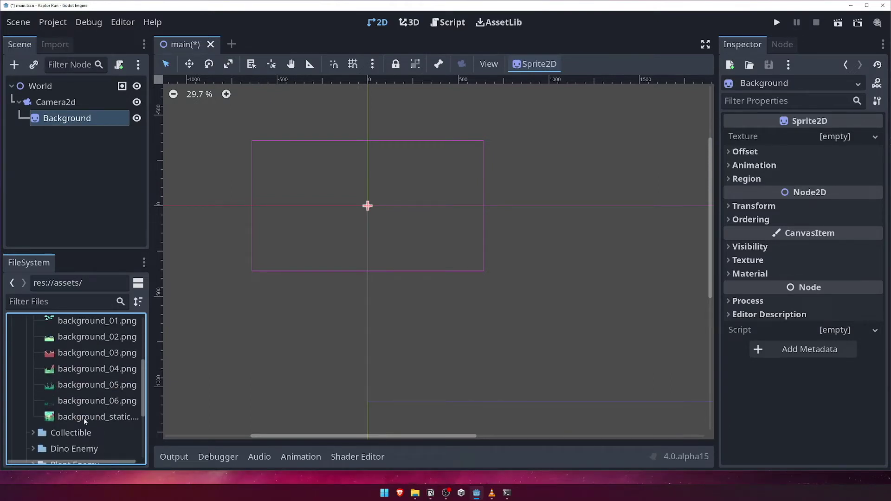
pyautogui.moveTo(85, 422); pyautogui.dragTo(829, 142)
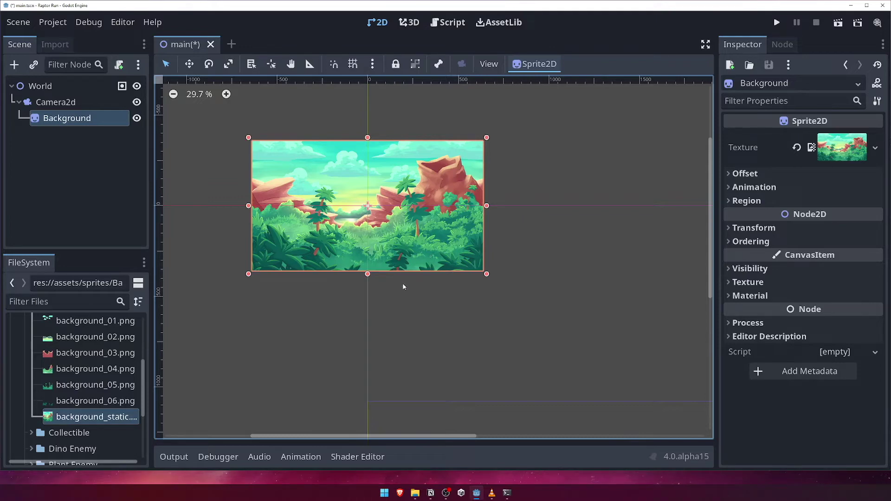
# Step: Test-run the project, shrink the game window to inspect the jungle background, then close it
pyautogui.press('F5')
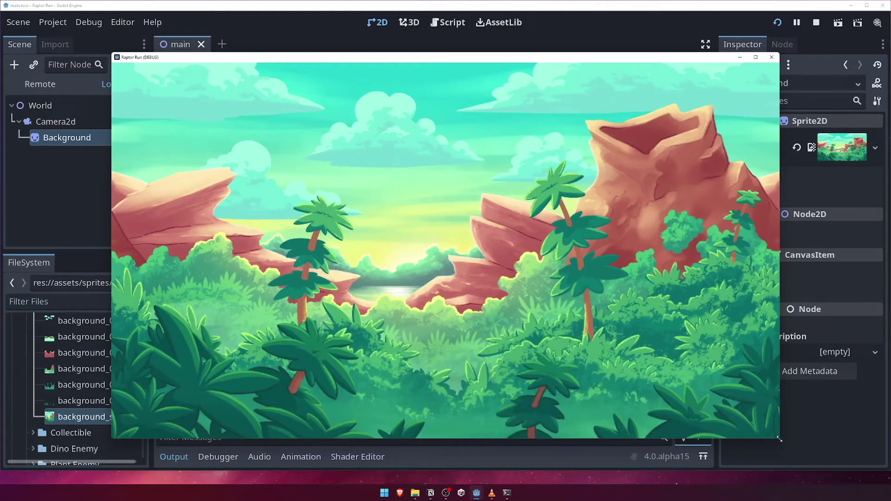
pyautogui.moveTo(780, 439); pyautogui.dragTo(584, 329)
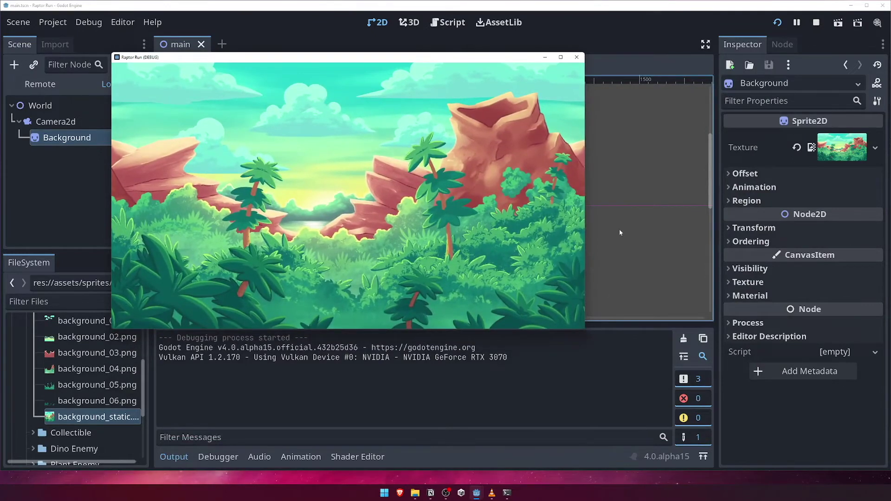
pyautogui.click(578, 57)
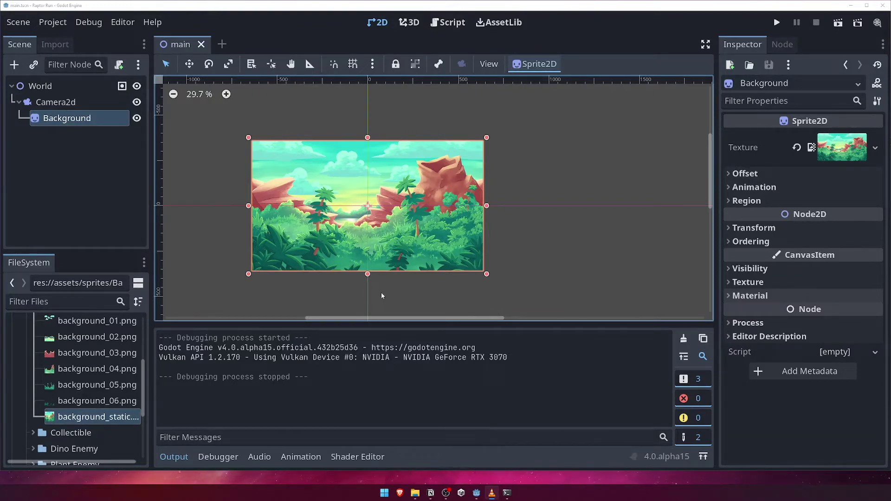
# Step: Add a Node2D child under World and rename it Environment
pyautogui.press('f')
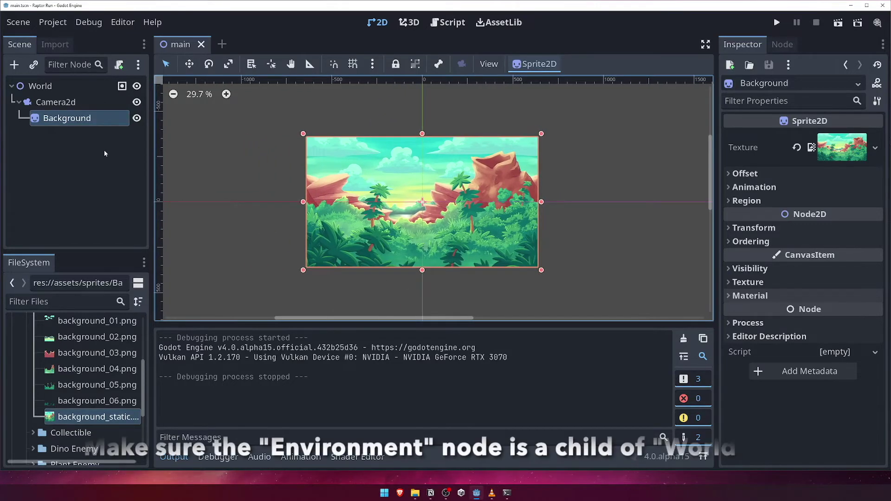
pyautogui.rightClick(69, 85)
pyautogui.click(115, 95)
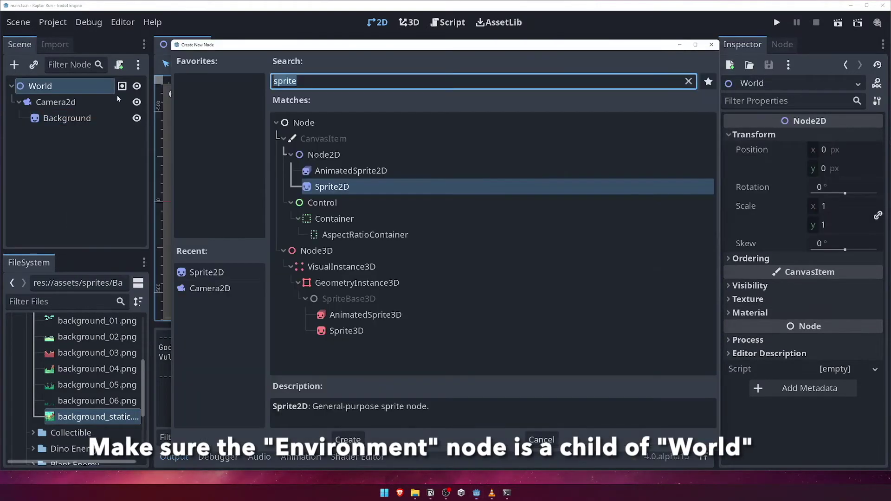
pyautogui.click(337, 156)
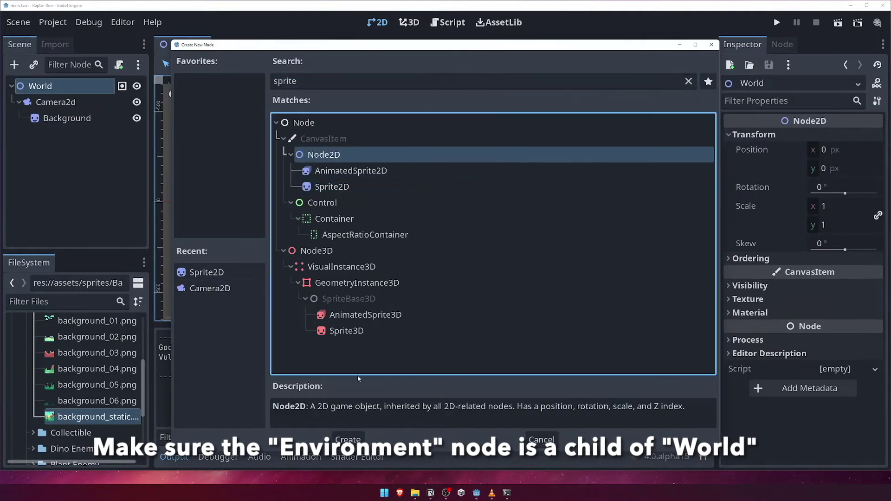
pyautogui.click(348, 440)
pyautogui.doubleClick(69, 135)
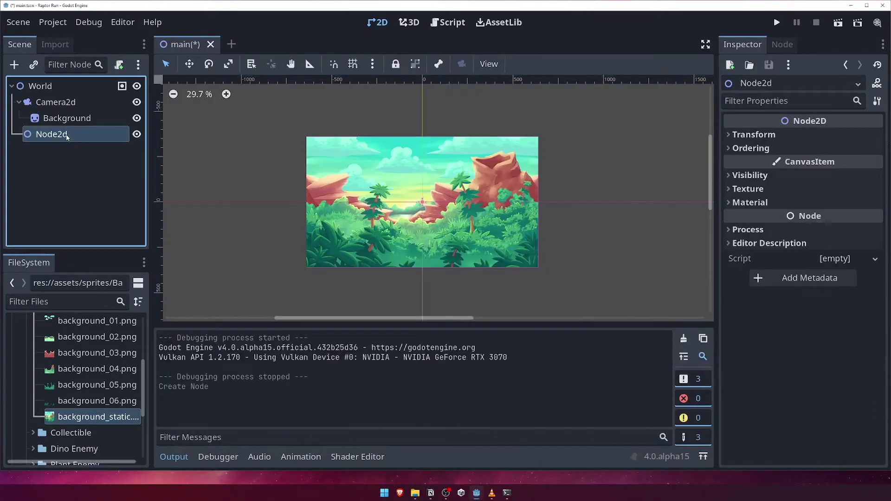
pyautogui.write('Environment')
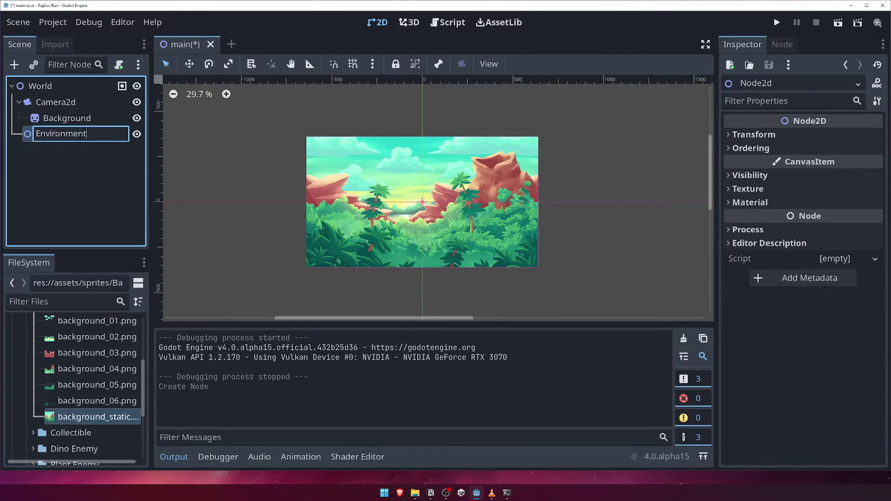
pyautogui.press('Return')
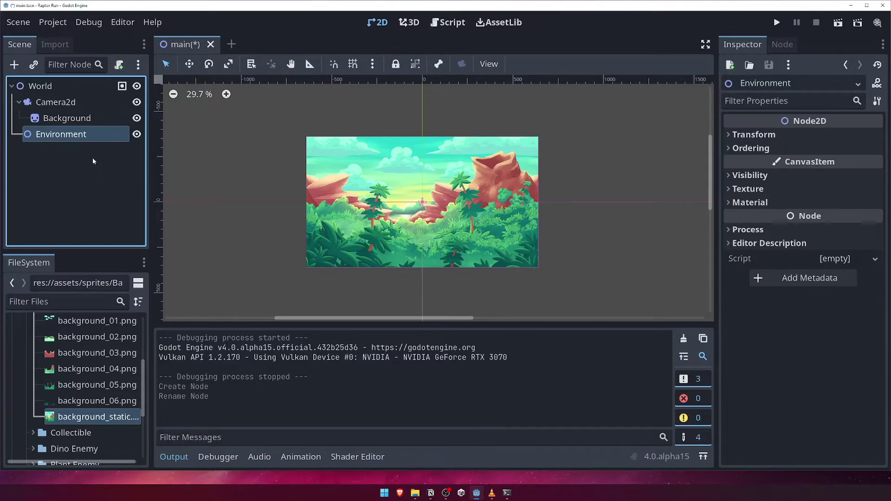
# Step: Add a Node2D child under Environment and rename it Static
pyautogui.rightClick(100, 140)
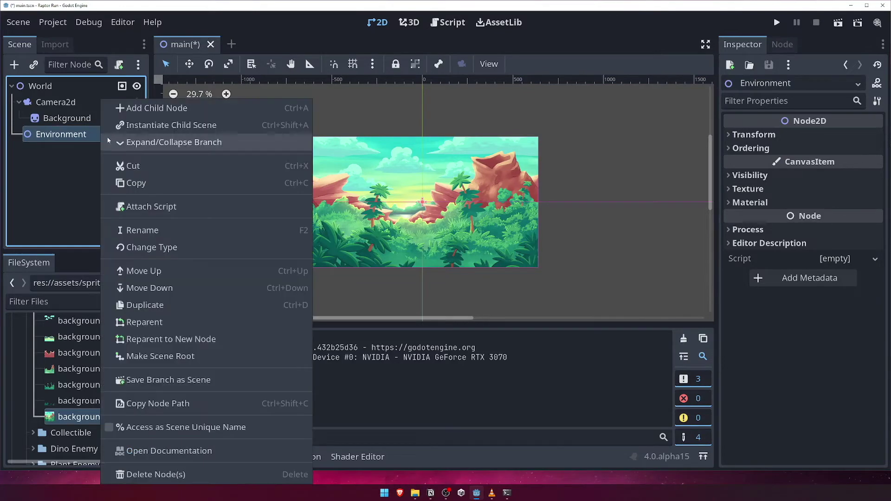
pyautogui.click(146, 115)
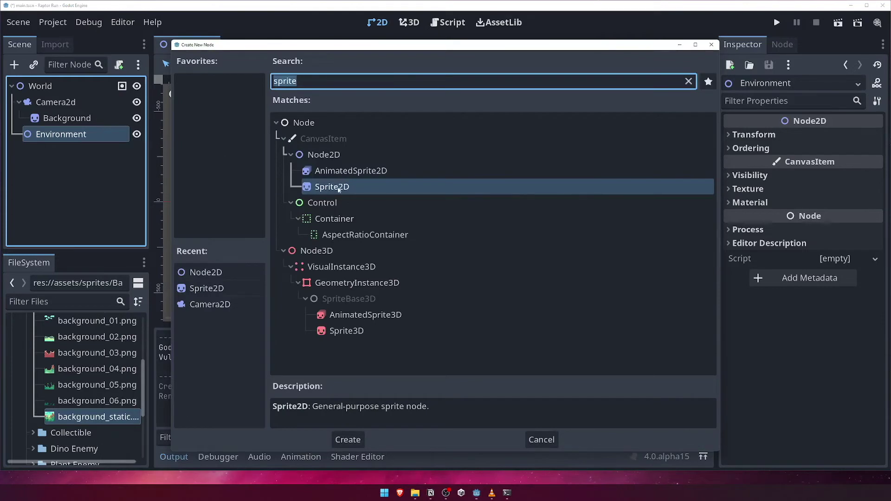
pyautogui.doubleClick(328, 155)
pyautogui.click(74, 151)
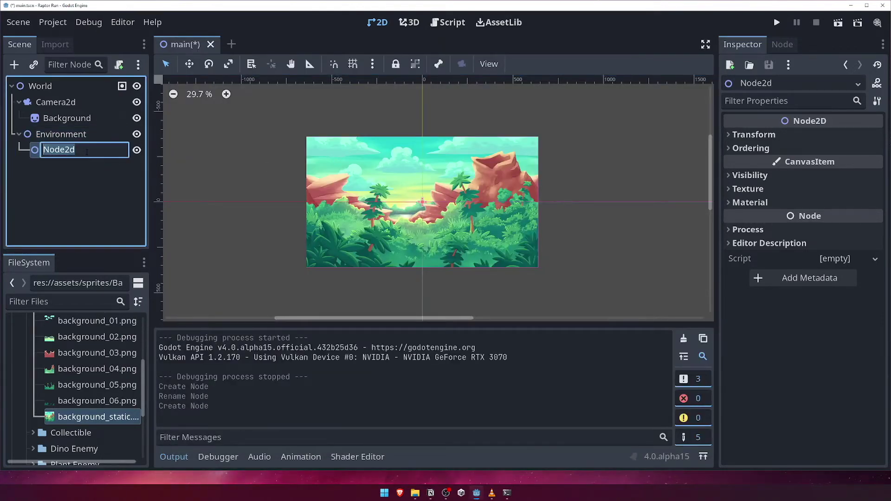
pyautogui.write('Static')
pyautogui.press('Return')
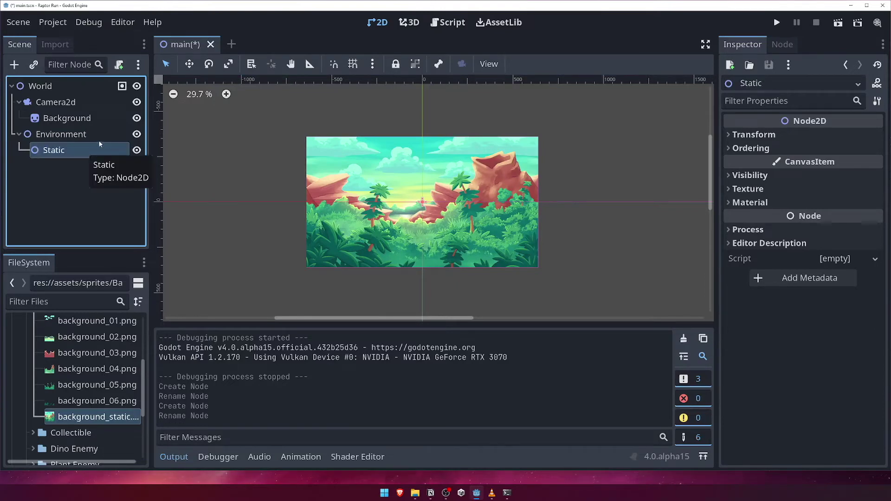
# Step: Add a second Node2D child under Environment and name it Moving
pyautogui.rightClick(98, 136)
pyautogui.click(139, 109)
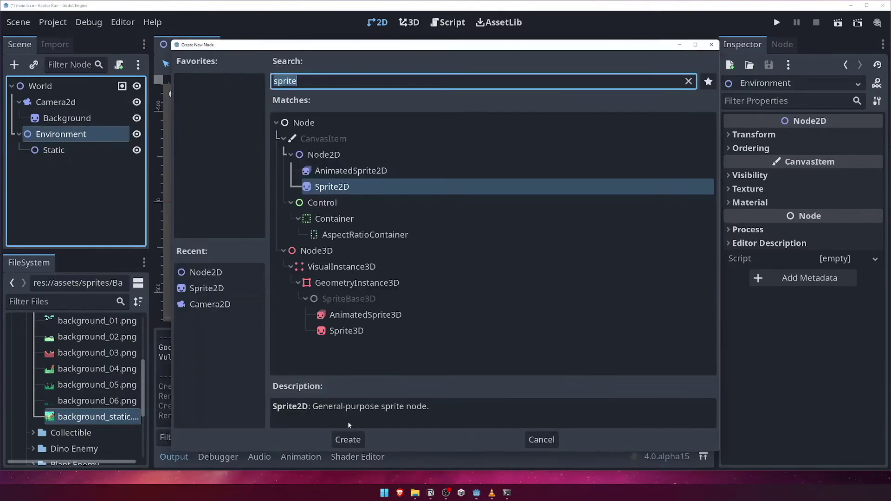
pyautogui.press('Up')
pyautogui.press('Up')
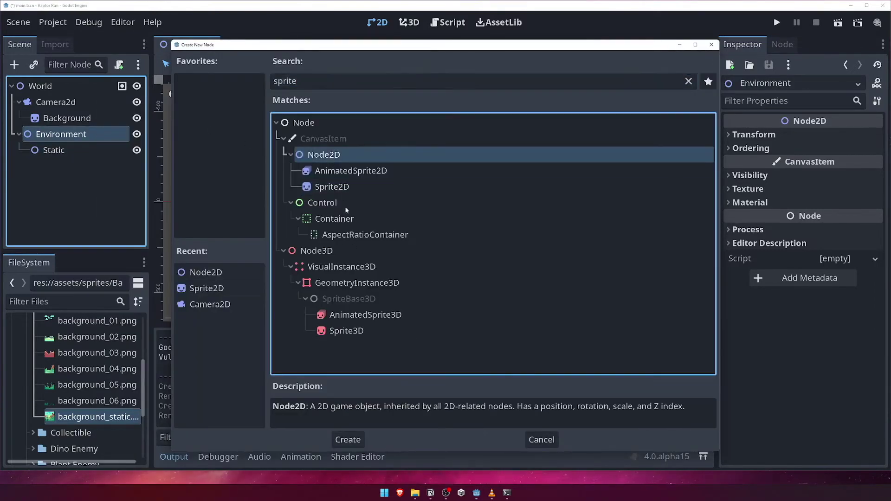
pyautogui.click(348, 440)
pyautogui.doubleClick(75, 170)
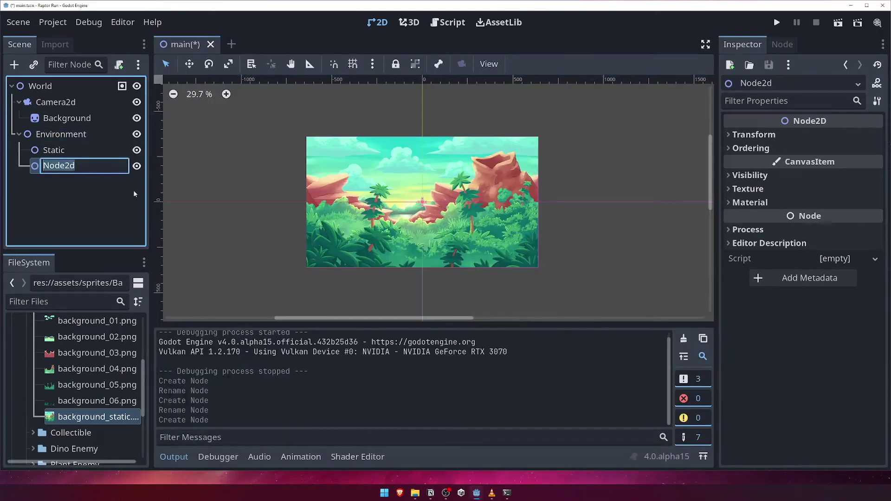
pyautogui.write('Moving')
pyautogui.press('Return')
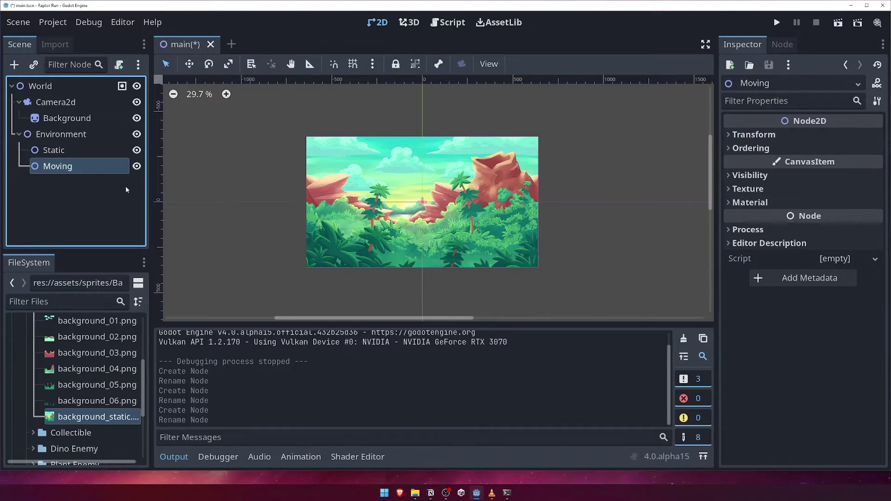
# Step: Create a StaticBody2D child under Moving by searching 'static'
pyautogui.rightClick(108, 160)
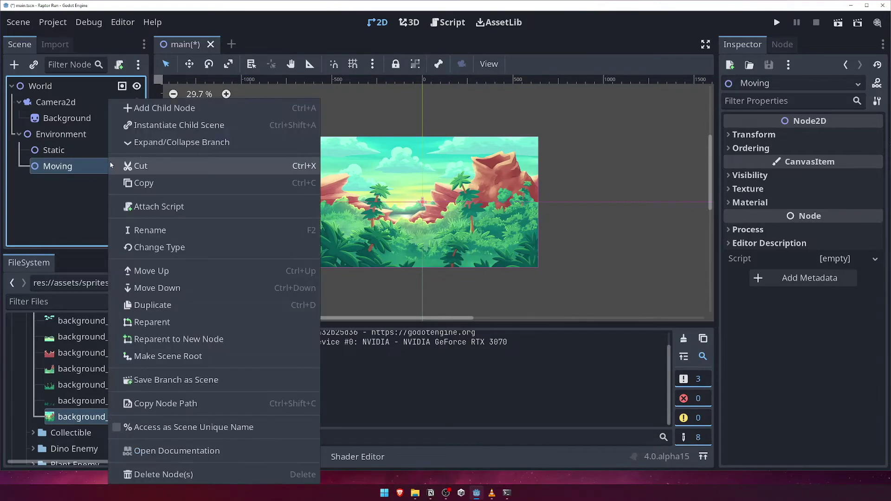
pyautogui.click(157, 110)
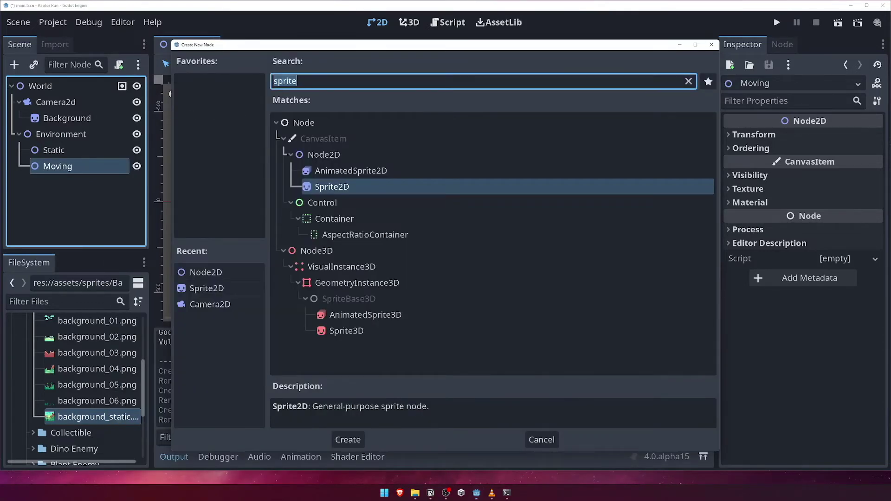
pyautogui.write('static')
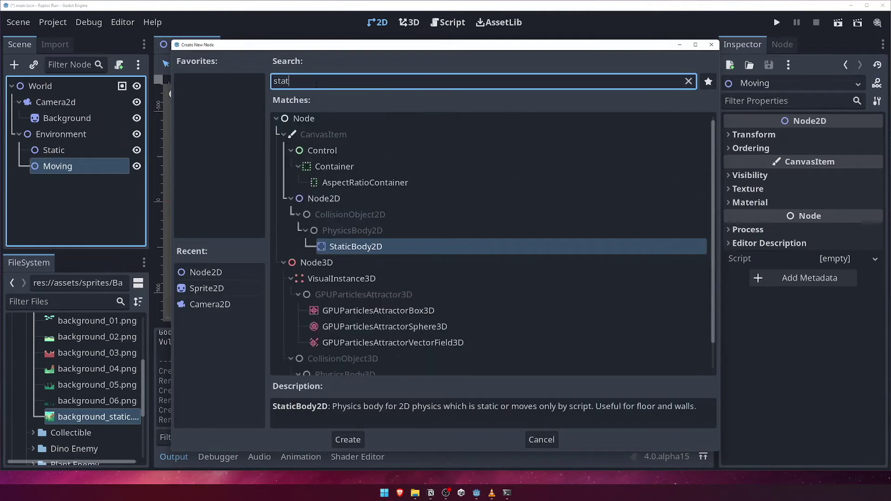
pyautogui.click(387, 256)
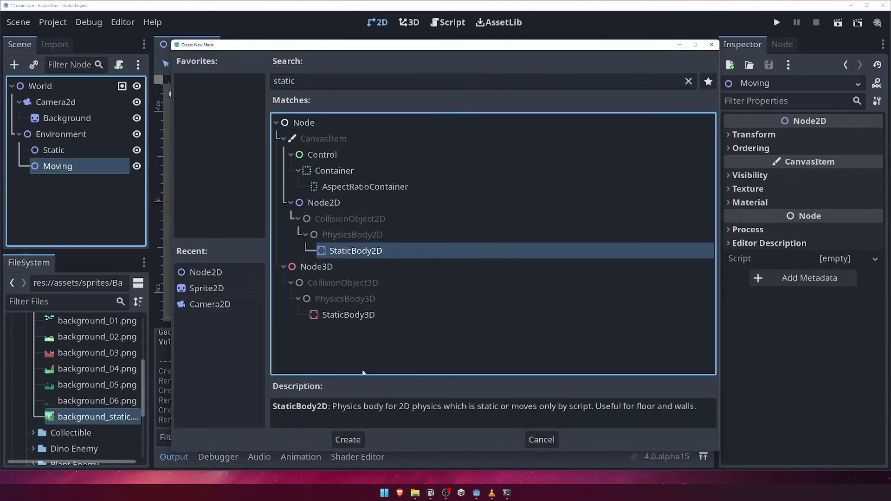
pyautogui.click(349, 439)
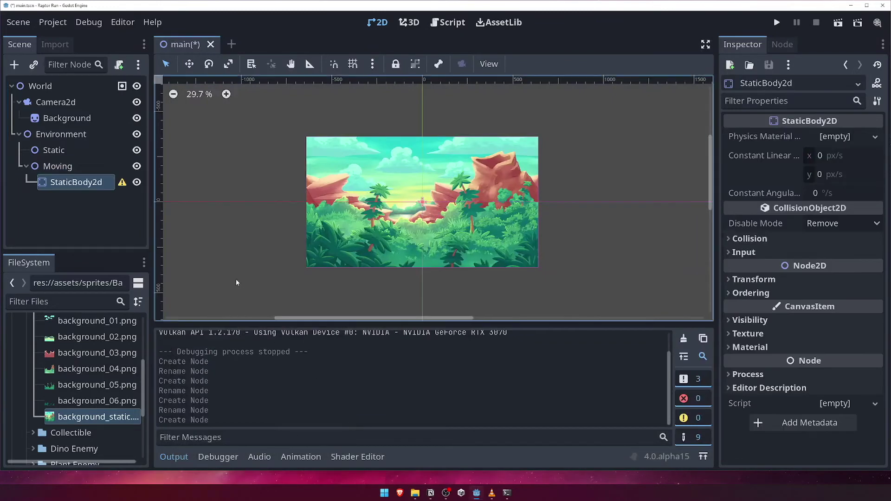
# Step: Rename the new StaticBody2D node to Platform
pyautogui.click(100, 187)
pyautogui.click(99, 187)
pyautogui.write('Platform')
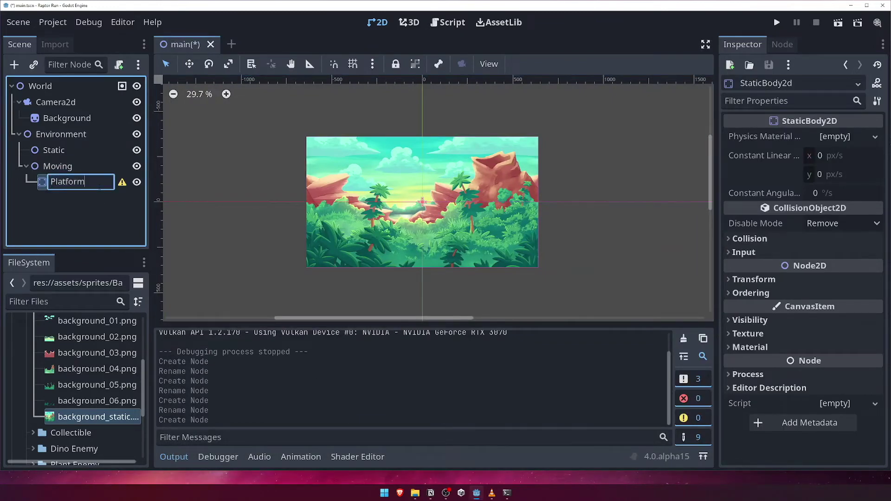
pyautogui.press('Return')
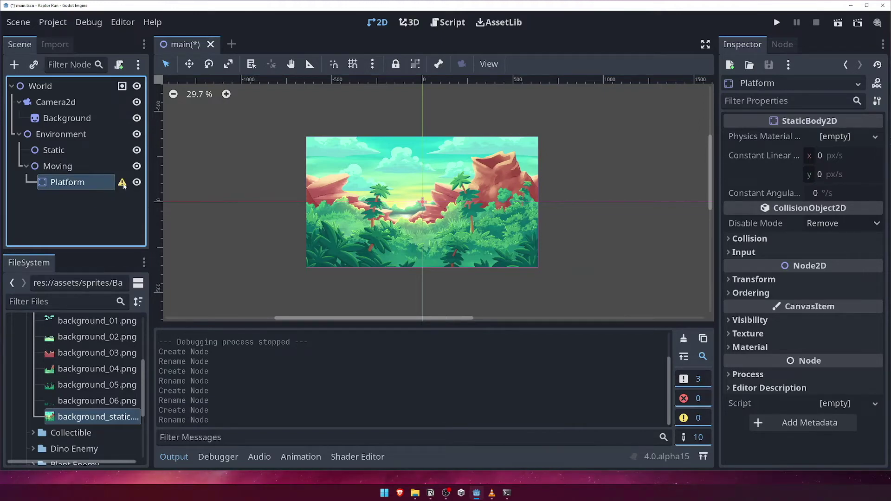
pyautogui.moveTo(123, 183)
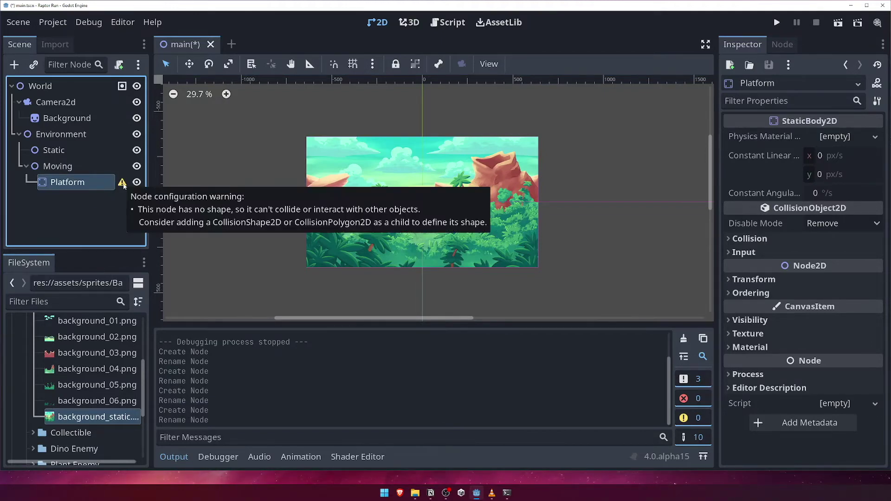
pyautogui.rightClick(92, 185)
# Step: Add a Sprite2D child under Platform by searching 'sprite'
pyautogui.click(156, 107)
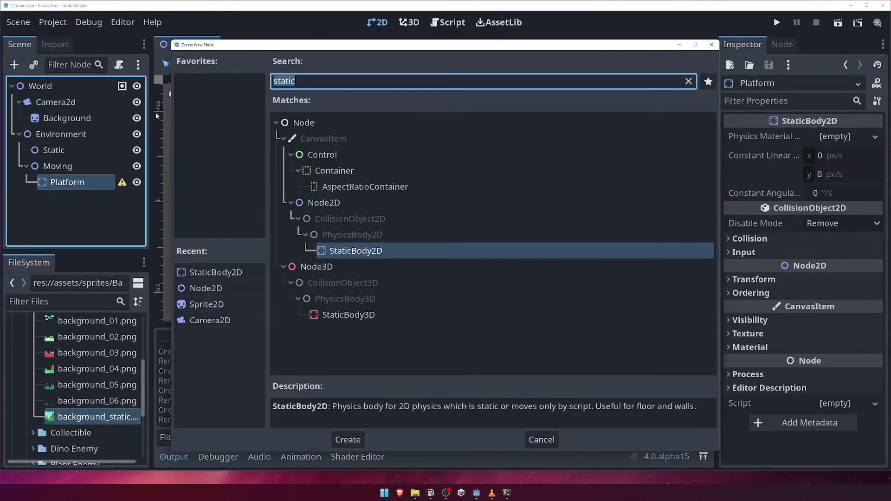
pyautogui.write('sprite')
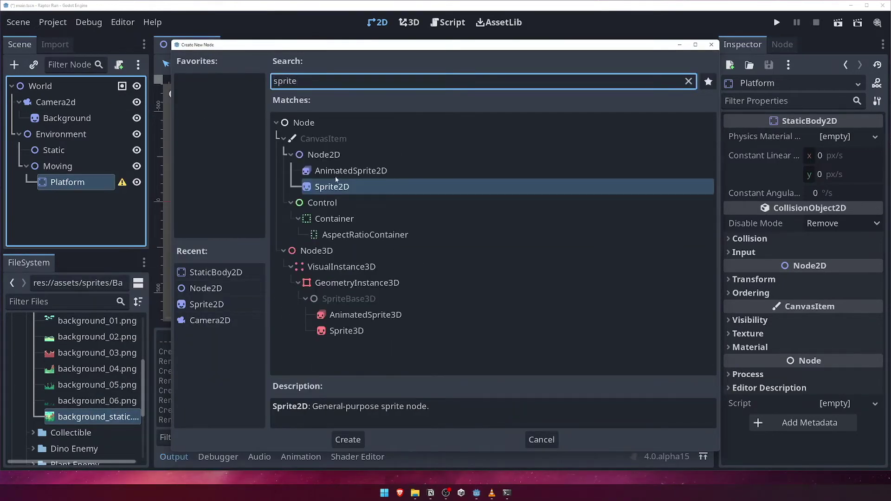
pyautogui.click(347, 440)
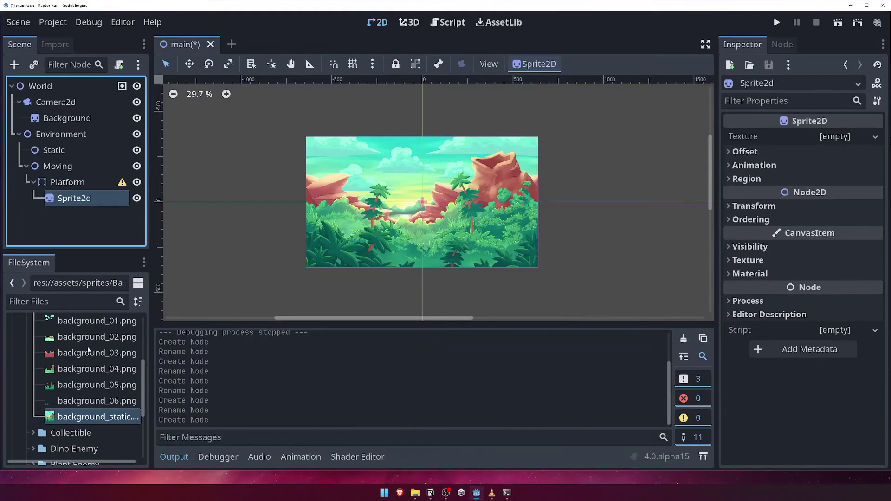
# Step: Assign platform.png from the Platform sprites folder as the Sprite2D's Texture
pyautogui.scroll(5, 86, 351)
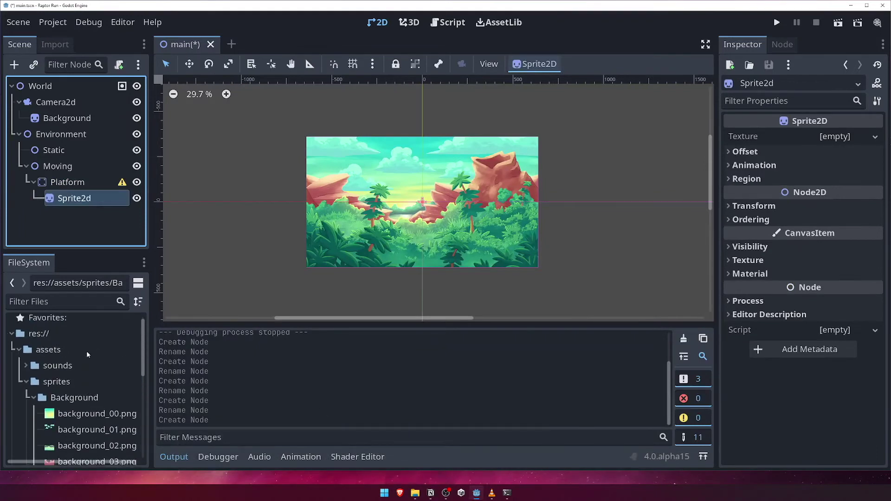
pyautogui.click(33, 398)
pyautogui.scroll(-2, 82, 398)
pyautogui.scroll(-1, 83, 398)
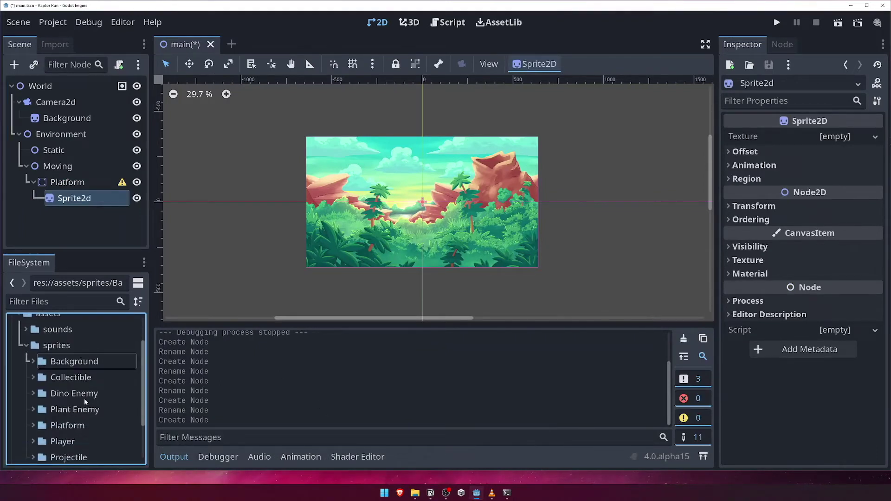
pyautogui.click(34, 425)
pyautogui.scroll(-1, 95, 430)
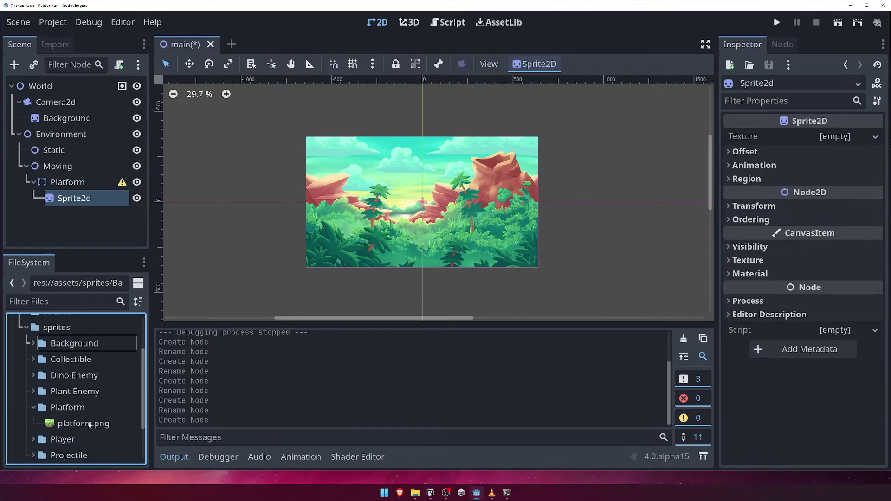
pyautogui.moveTo(83, 423); pyautogui.dragTo(827, 143)
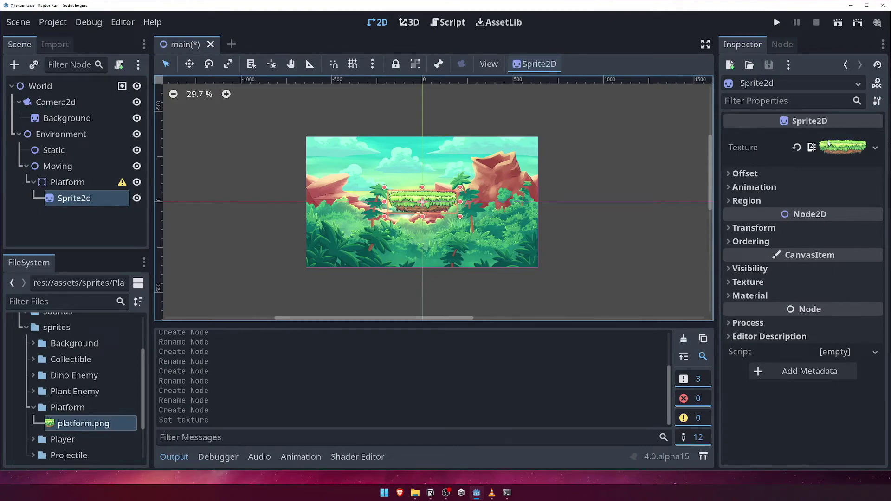
pyautogui.scroll(2, 429, 206)
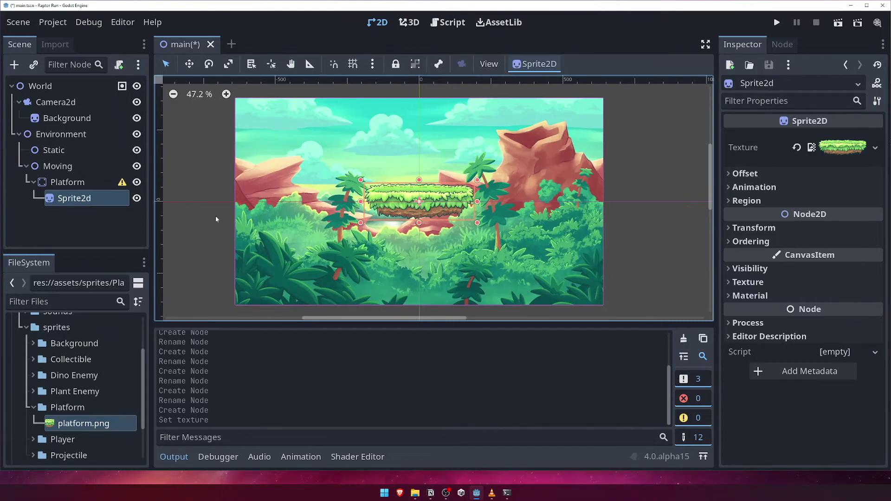
pyautogui.rightClick(104, 183)
# Step: Add a CollisionShape2D child to Platform by searching 'colli'
pyautogui.click(172, 110)
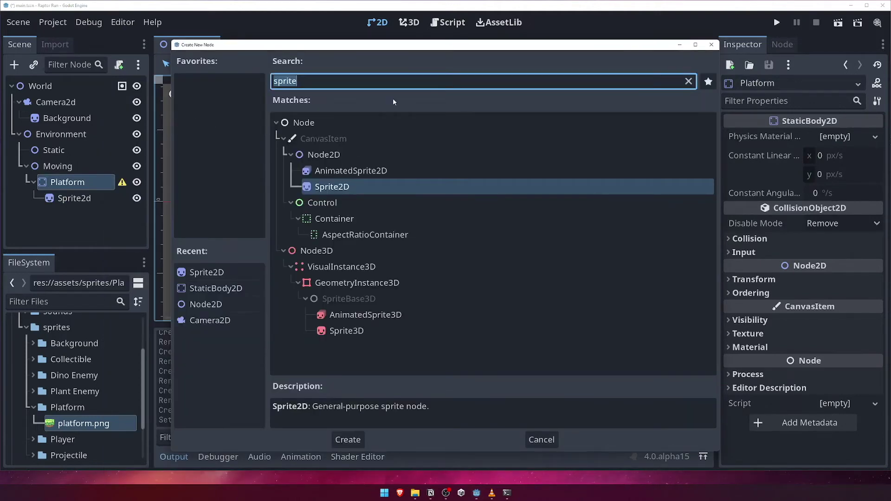
pyautogui.write('colli')
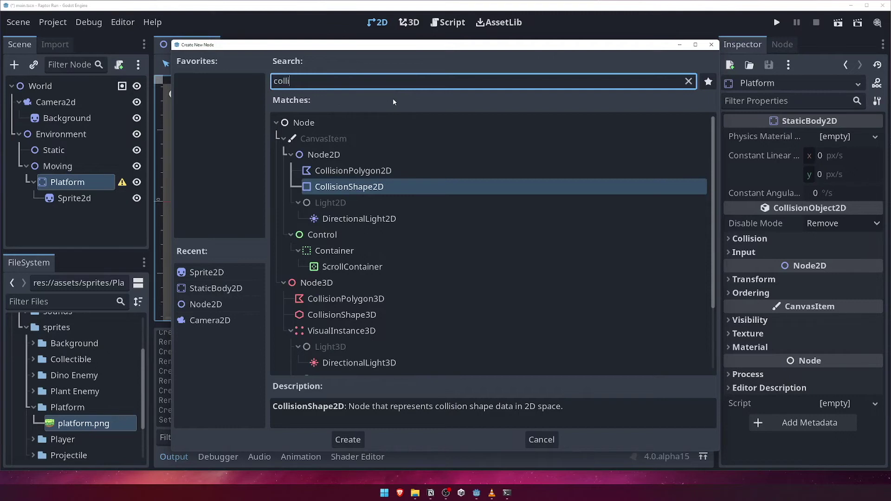
pyautogui.click(380, 190)
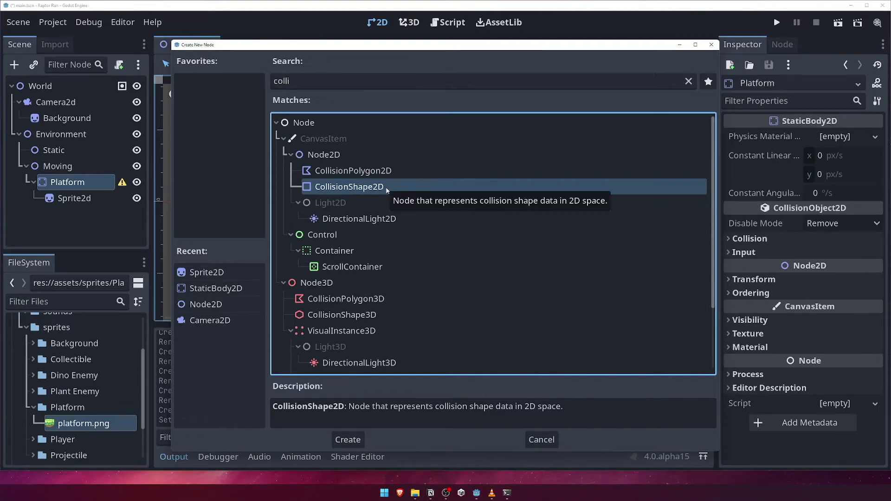
pyautogui.click(348, 440)
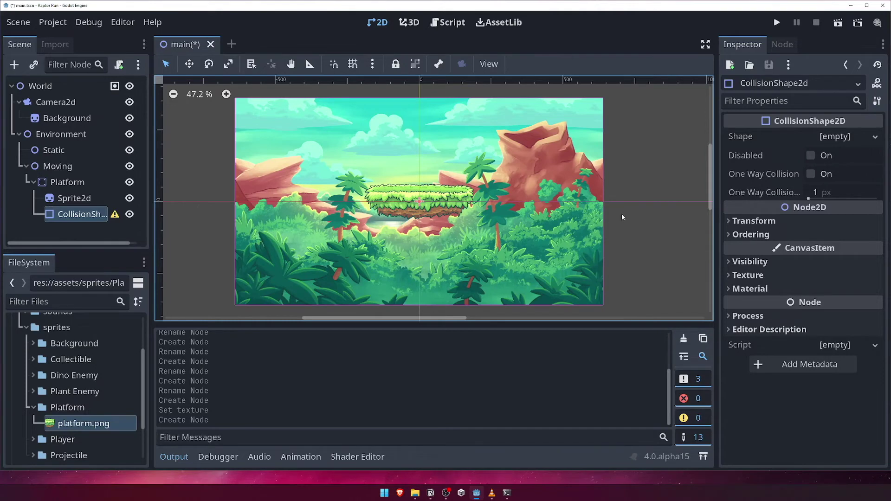
# Step: Give the collision shape a new RectangleShape2D sized 380 by 40
pyautogui.click(875, 138)
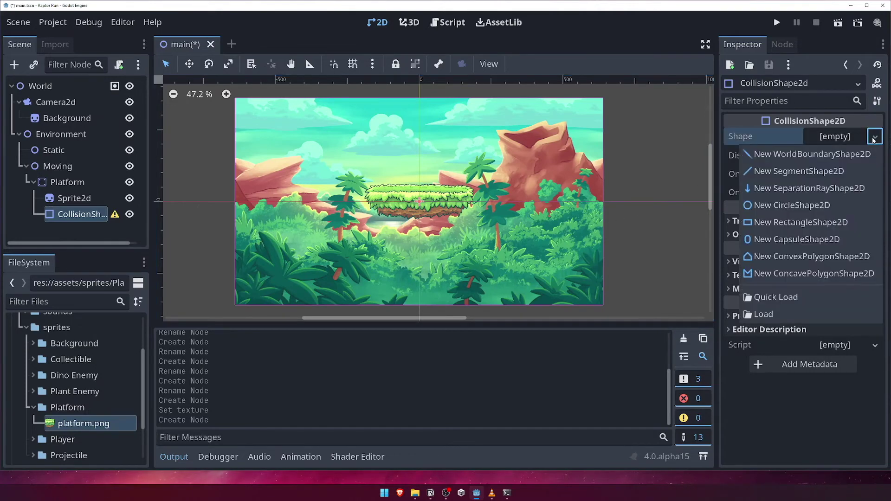
pyautogui.click(809, 223)
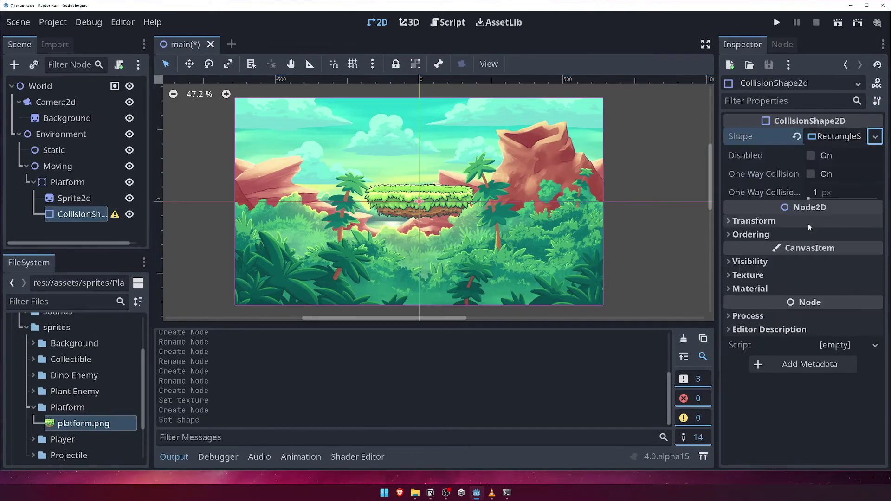
pyautogui.click(838, 137)
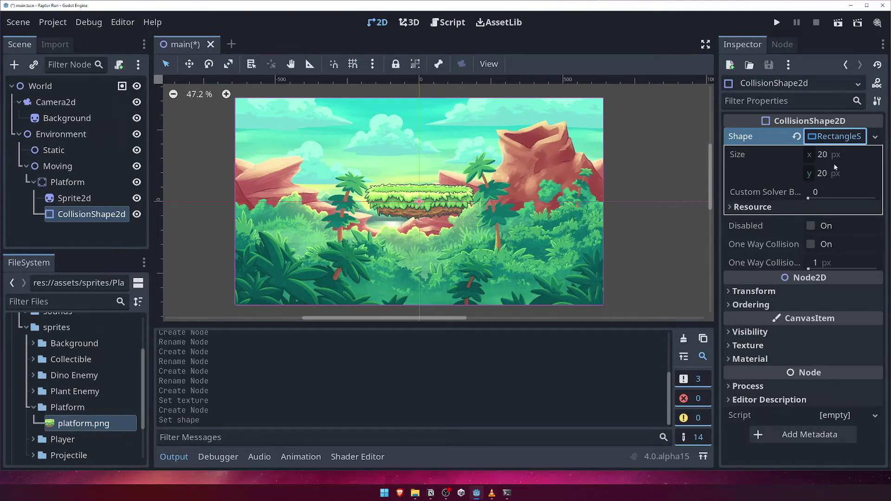
pyautogui.click(829, 154)
pyautogui.write('380')
pyautogui.press('Return')
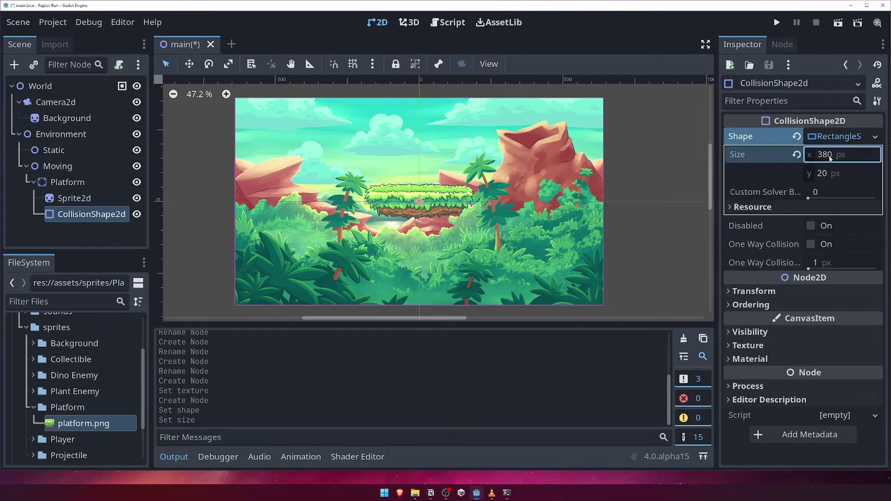
pyautogui.click(829, 173)
pyautogui.write('40')
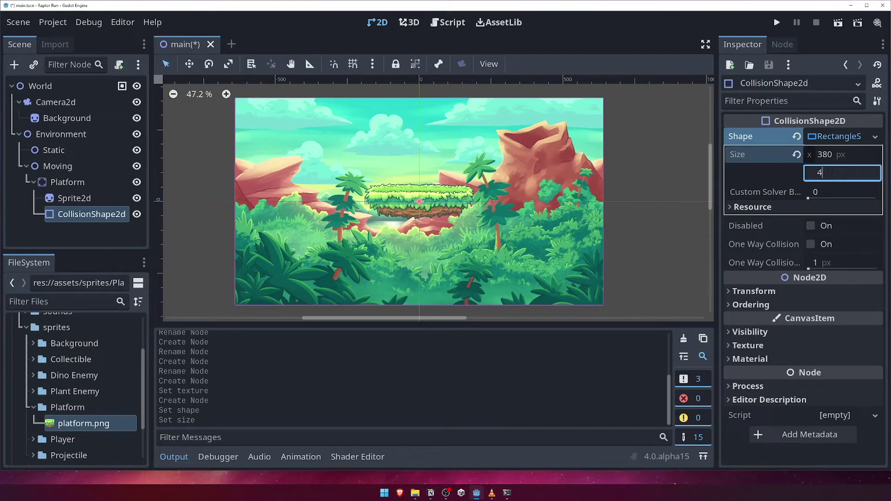
pyautogui.press('Return')
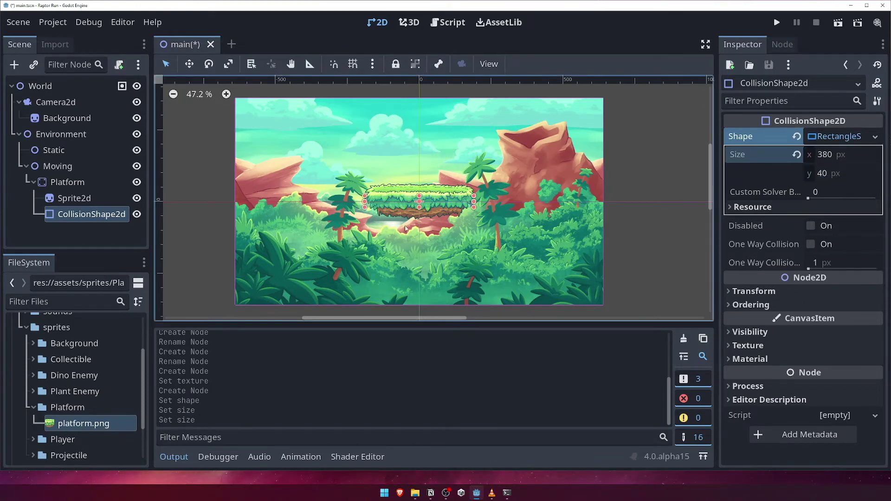
# Step: Test-drag the rectangle's top and bottom handles, undoing each change
pyautogui.scroll(2, 424, 233)
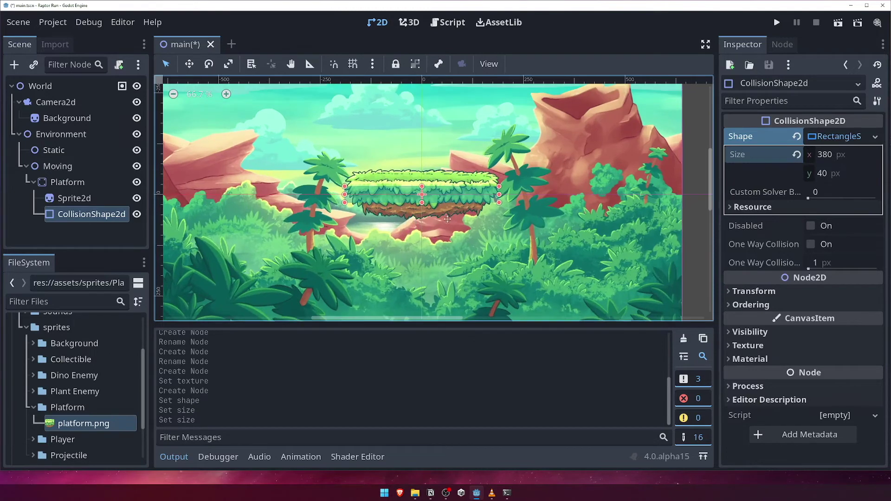
pyautogui.moveTo(448, 219); pyautogui.dragTo(443, 228, button='middle')
pyautogui.moveTo(418, 194); pyautogui.dragTo(417, 182)
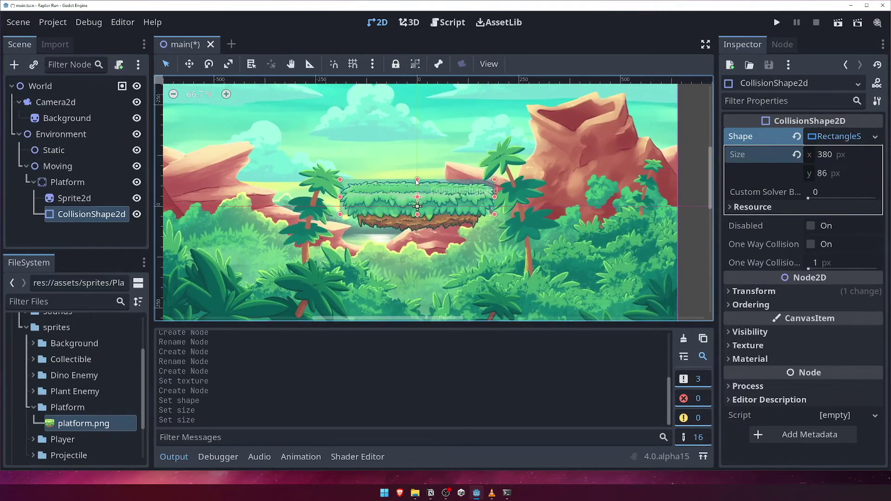
pyautogui.hotkey('ctrl', 'z')
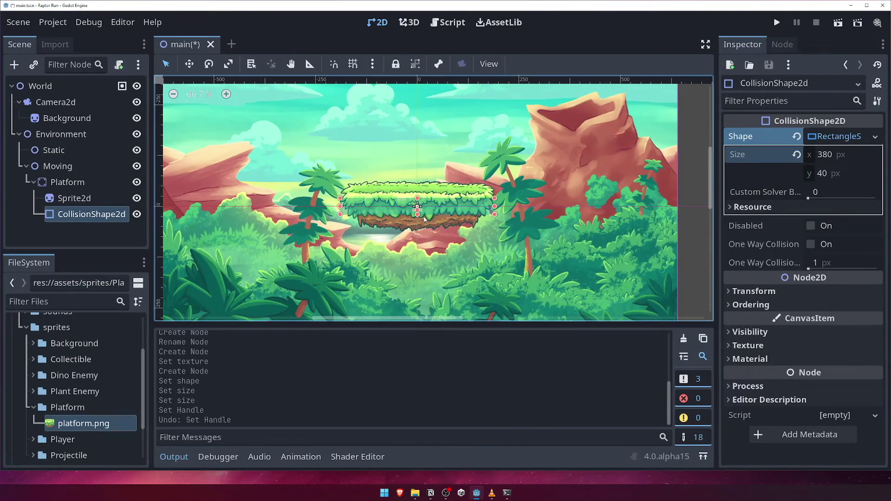
pyautogui.moveTo(417, 215); pyautogui.dragTo(420, 226)
pyautogui.hotkey('ctrl', 'z')
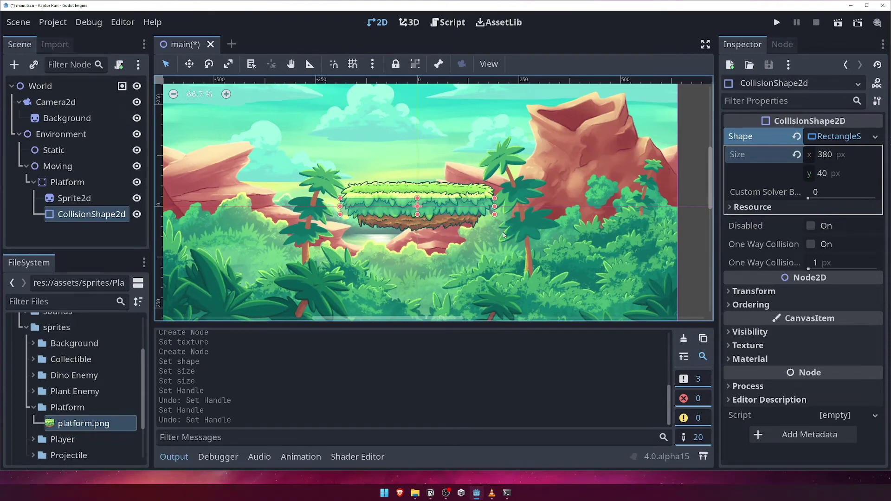
# Step: Set the collision shape's Transform position y to -20, then select the Platform node
pyautogui.click(729, 293)
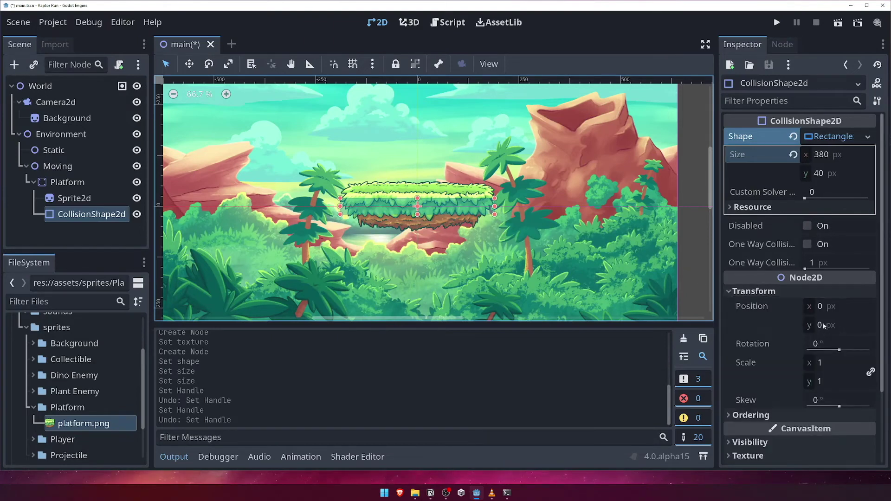
pyautogui.click(841, 327)
pyautogui.write('-2')
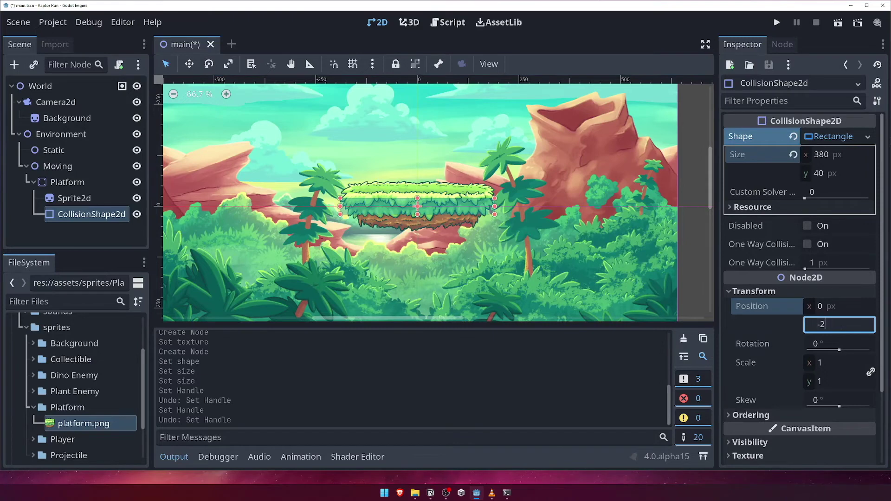
pyautogui.write('0')
pyautogui.press('Return')
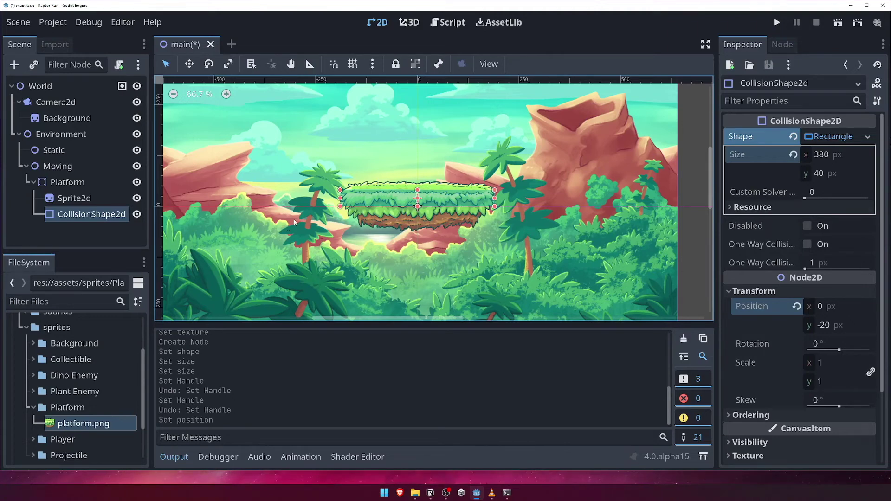
pyautogui.click(97, 182)
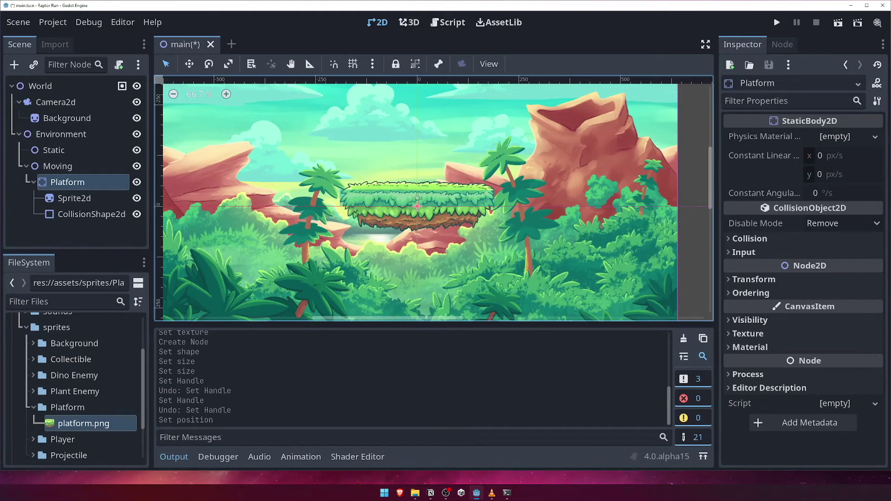
# Step: Expand Platform's Collision section in the Inspector to show its Layer and Mask grids
pyautogui.click(96, 184)
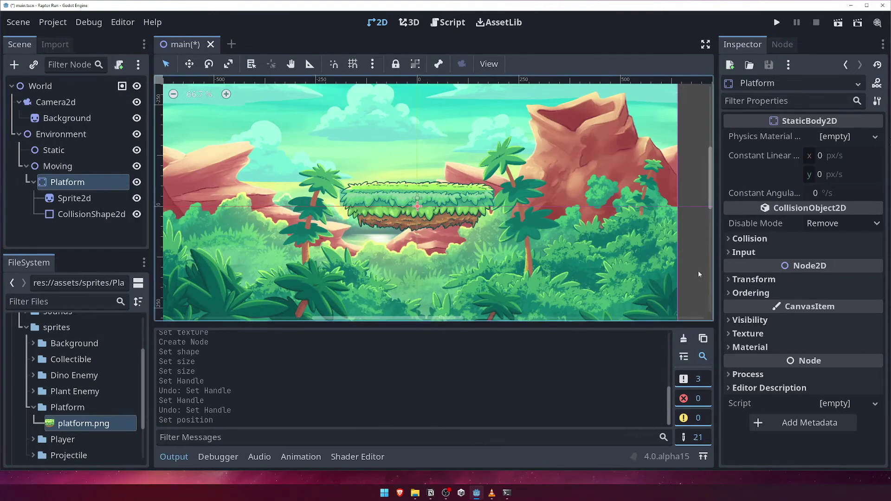
pyautogui.click(728, 238)
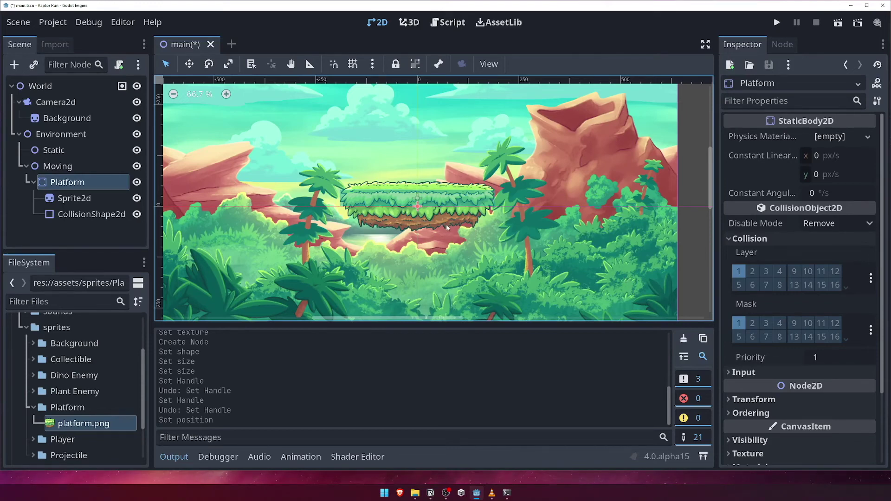
pyautogui.click(63, 27)
# Step: Open Project Settings at the Layer Names > 2D Physics page
pyautogui.click(74, 38)
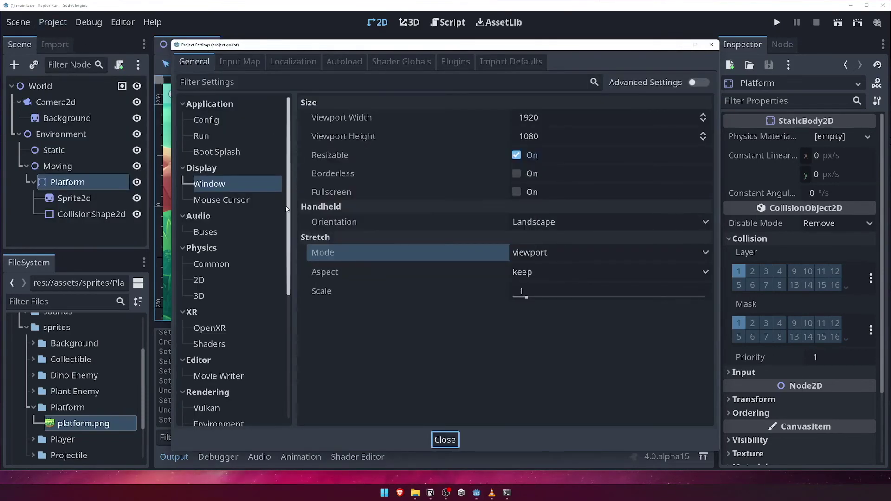
pyautogui.scroll(-5, 287, 232)
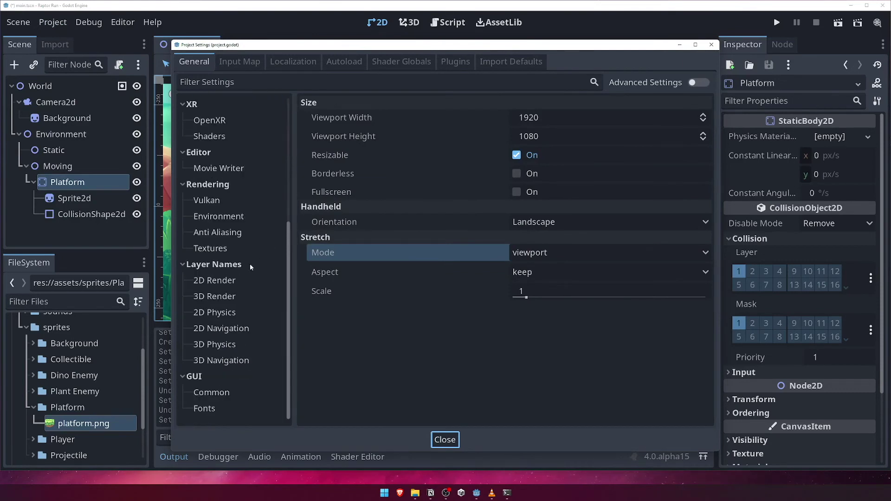
pyautogui.click(234, 312)
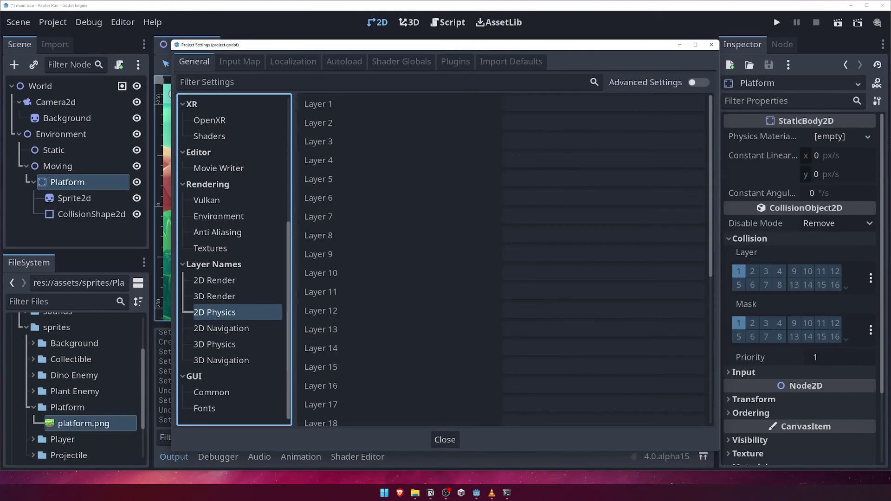
pyautogui.scroll(-5, 570, 363)
pyautogui.scroll(5, 569, 400)
pyautogui.scroll(1, 567, 395)
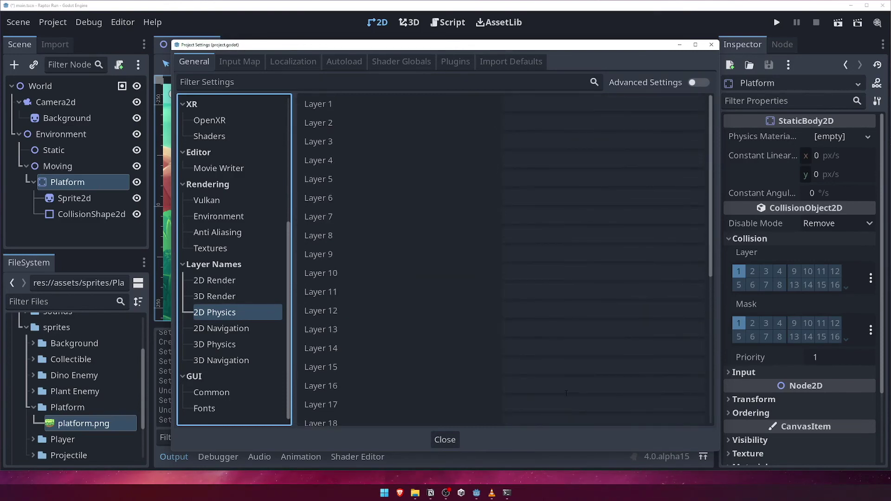
# Step: Name 2D physics layers 1–3 Environment, Player and Enemy, then close settings
pyautogui.click(536, 103)
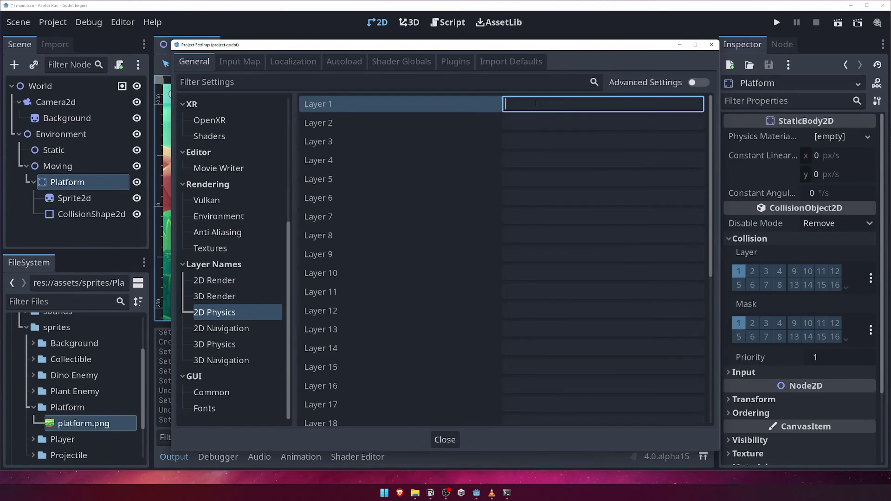
pyautogui.write('Environment')
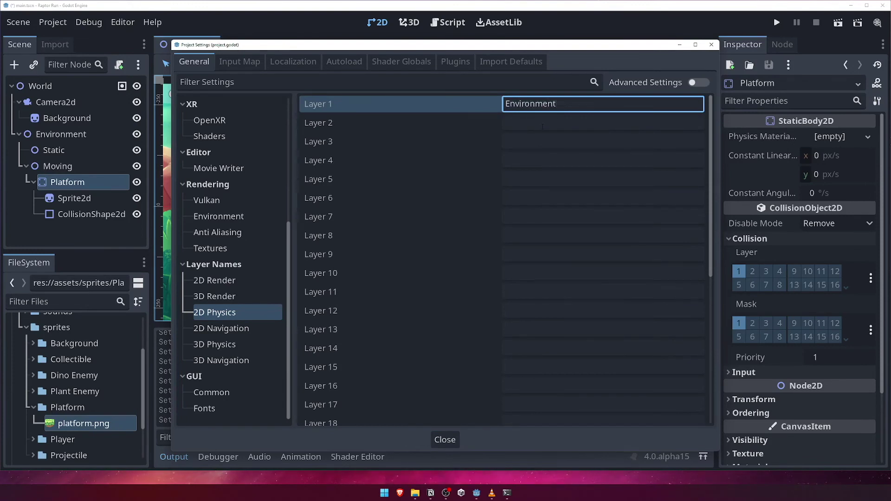
pyautogui.click(543, 126)
pyautogui.write('Player')
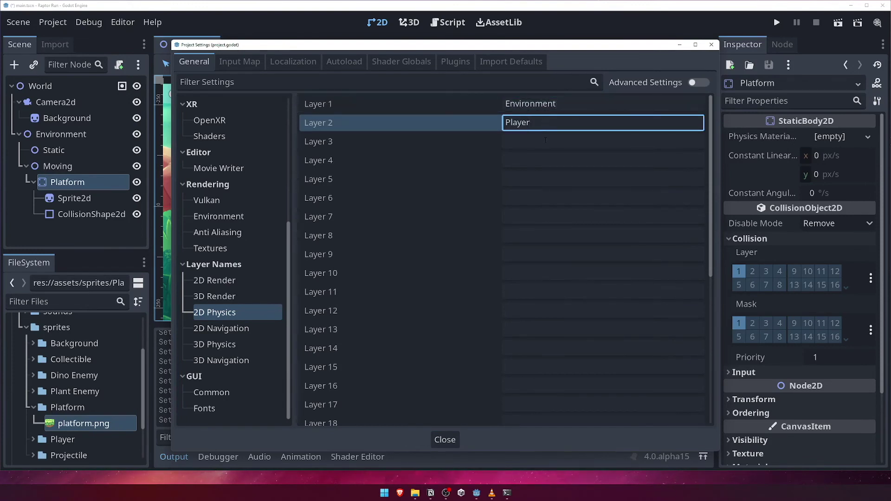
pyautogui.click(545, 141)
pyautogui.write('Enemy')
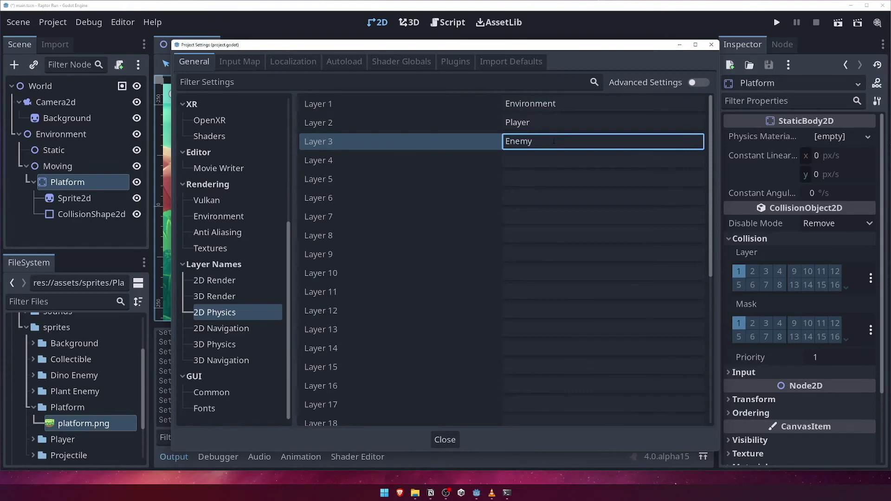
pyautogui.click(448, 438)
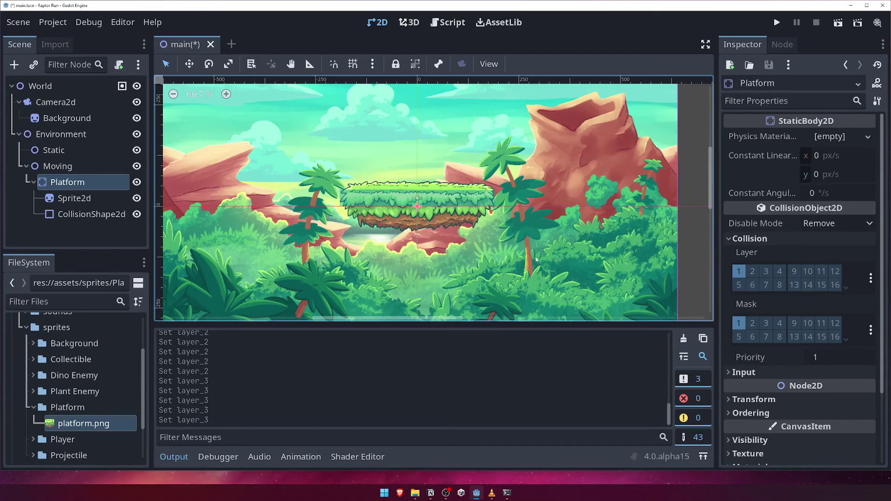
# Step: Save the Platform branch as platform.tscn in the scenes folder
pyautogui.rightClick(97, 185)
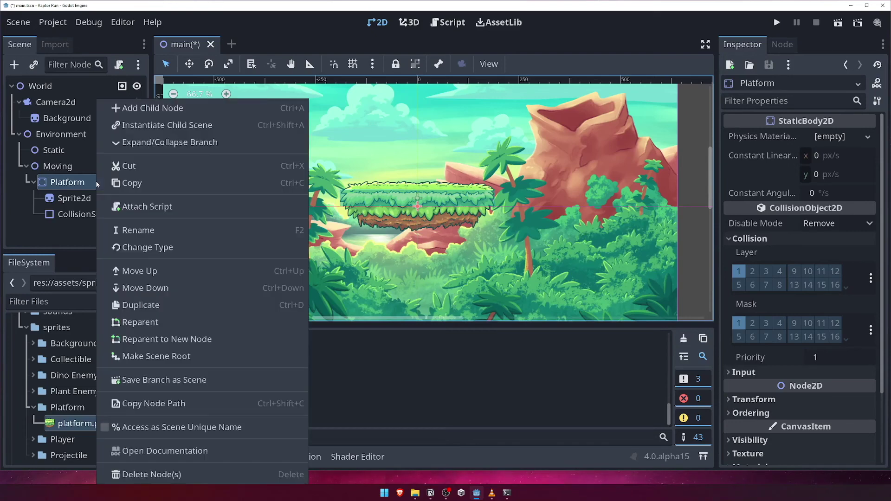
pyautogui.click(187, 380)
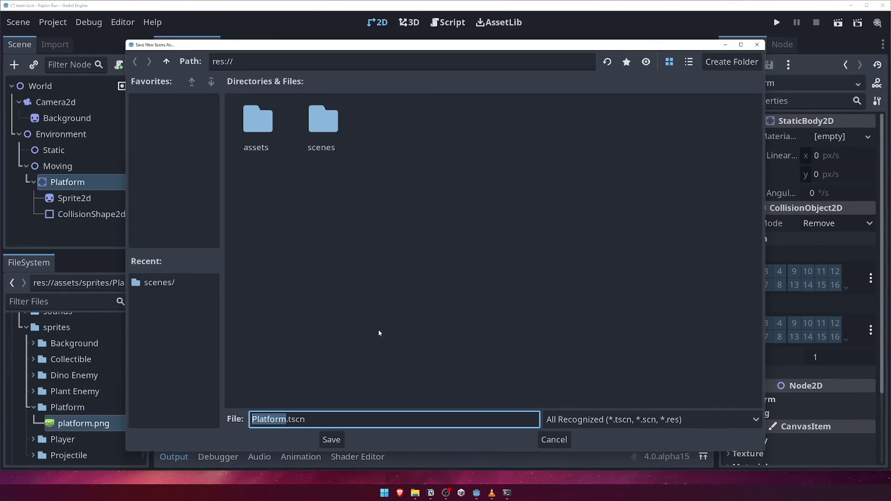
pyautogui.press('Left')
pyautogui.press('Delete')
pyautogui.write('p')
pyautogui.doubleClick(327, 139)
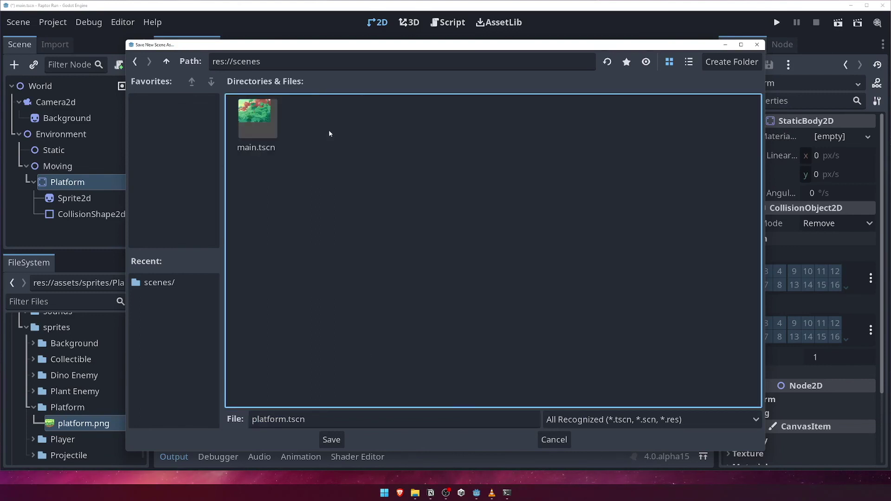
pyautogui.click(330, 439)
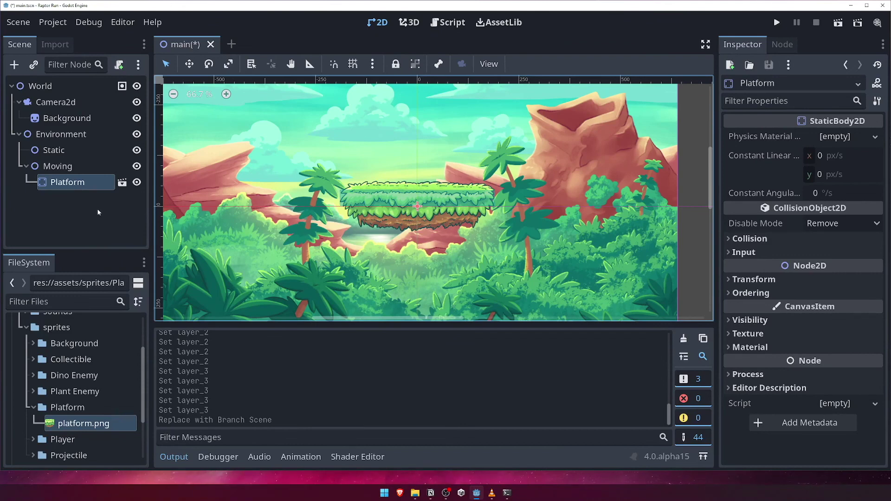
# Step: Open platform.tscn in its own editor tab, then switch back to the main scene
pyautogui.click(122, 183)
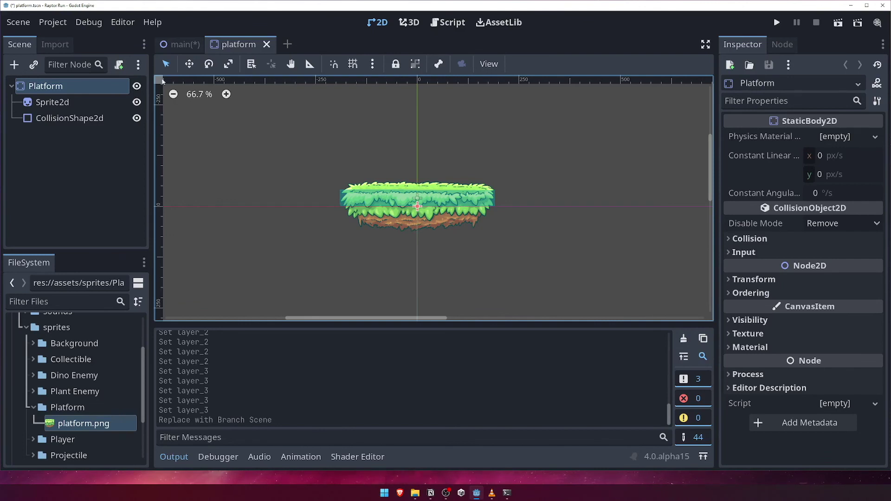
pyautogui.click(188, 45)
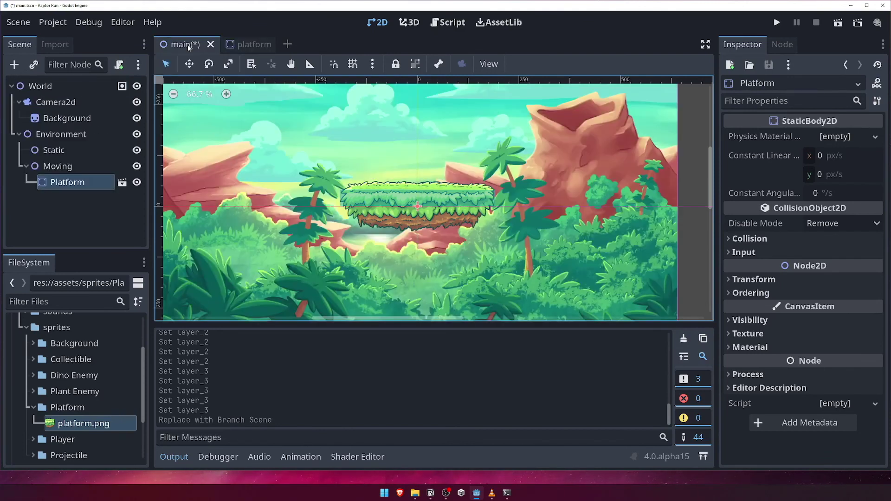